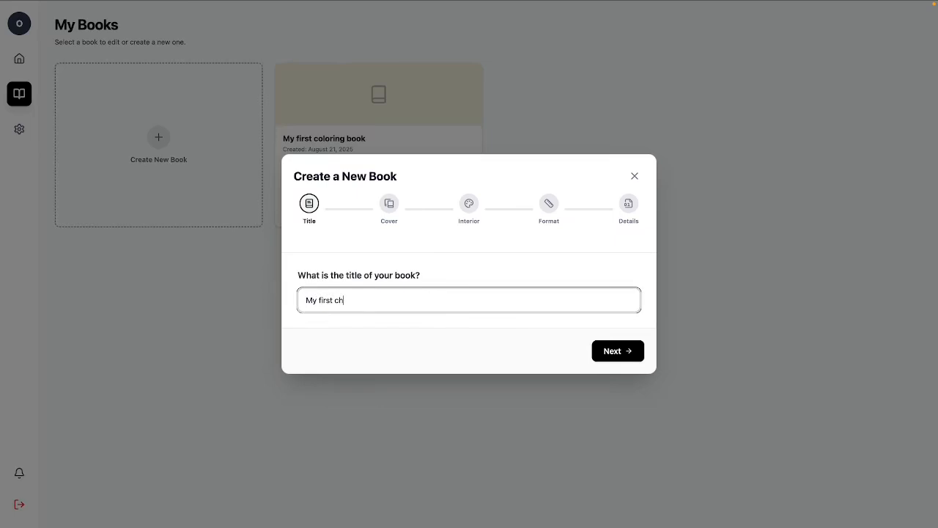
Finish the book title as "My first children story book" and continue to the cover choice.
type("ildren storyt")
key("BackSpace")
type("book")
left_click(623, 355)
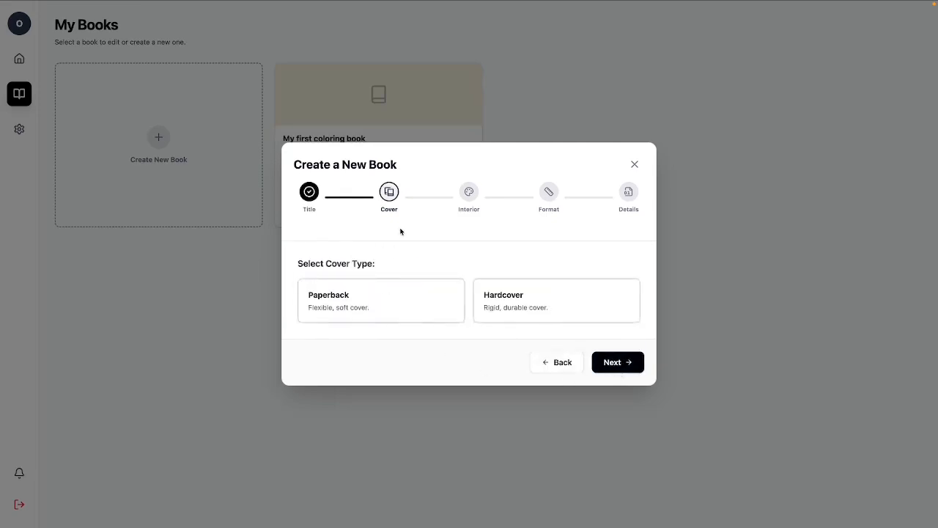
Choose a Paperback cover and the Premium Color Ink and White Paper interior for the new book.
left_click(337, 311)
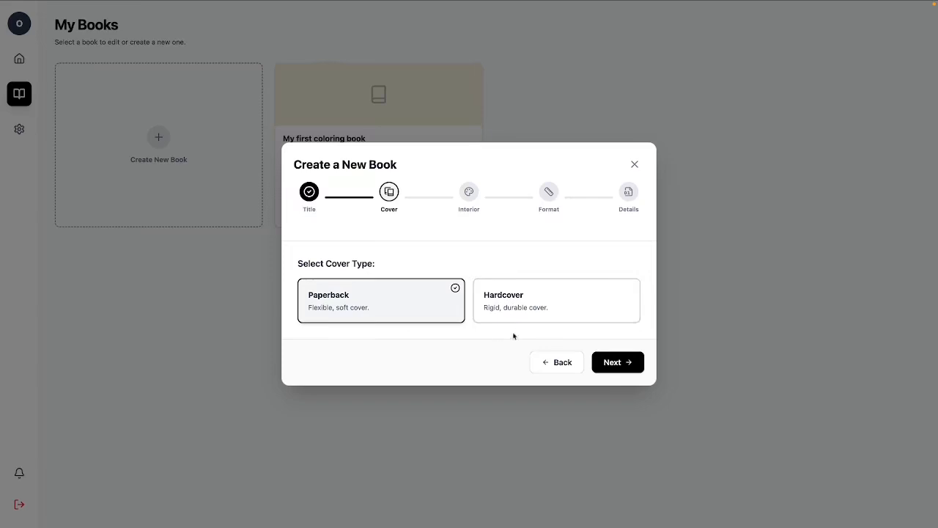
left_click(616, 363)
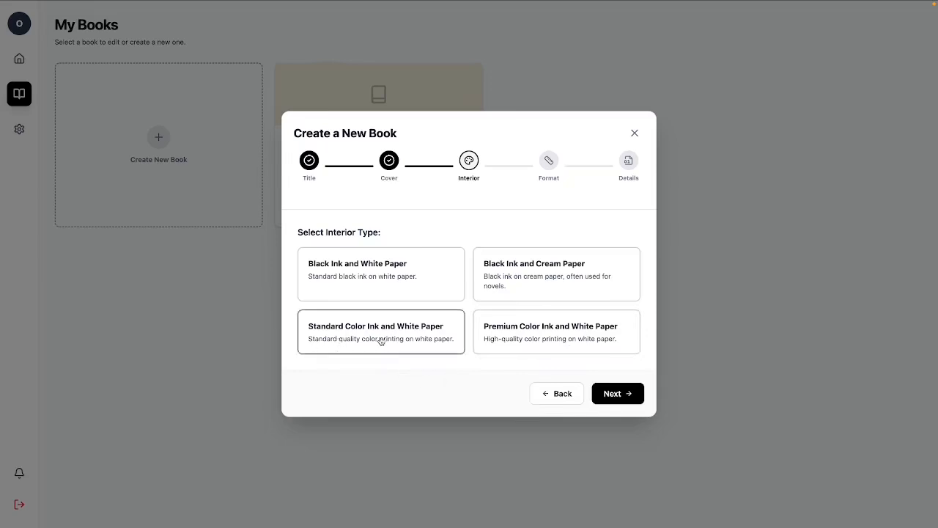
left_click(518, 346)
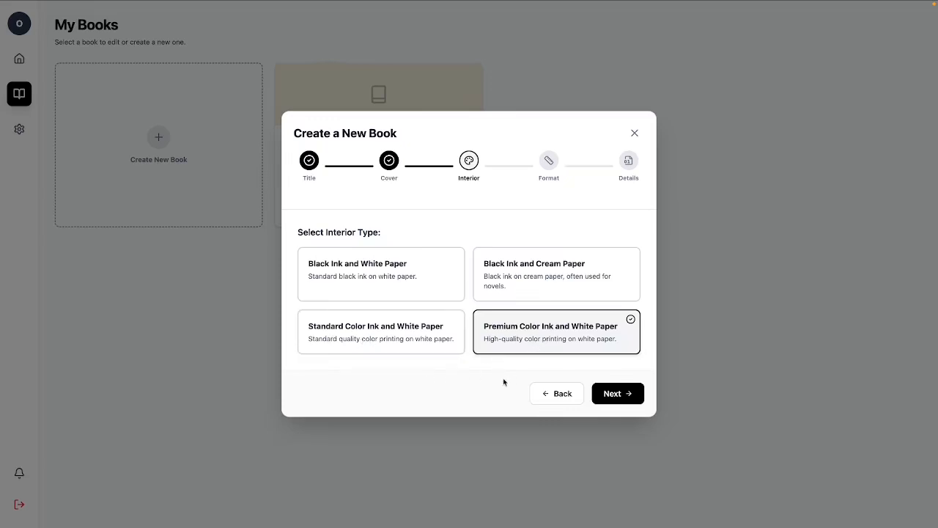
left_click(623, 395)
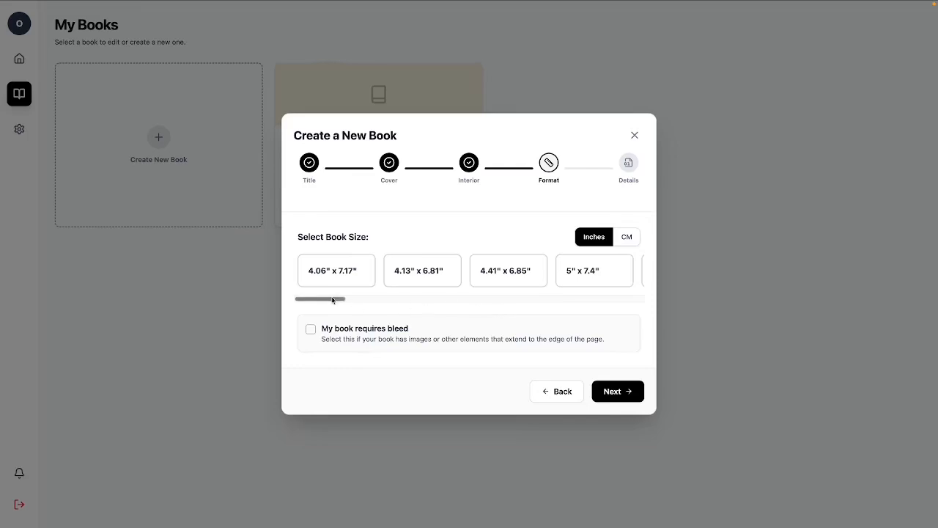
Set the book size to 8.5" x 8.5" with bleed required and continue to the details.
left_click_drag(332, 299, 634, 311)
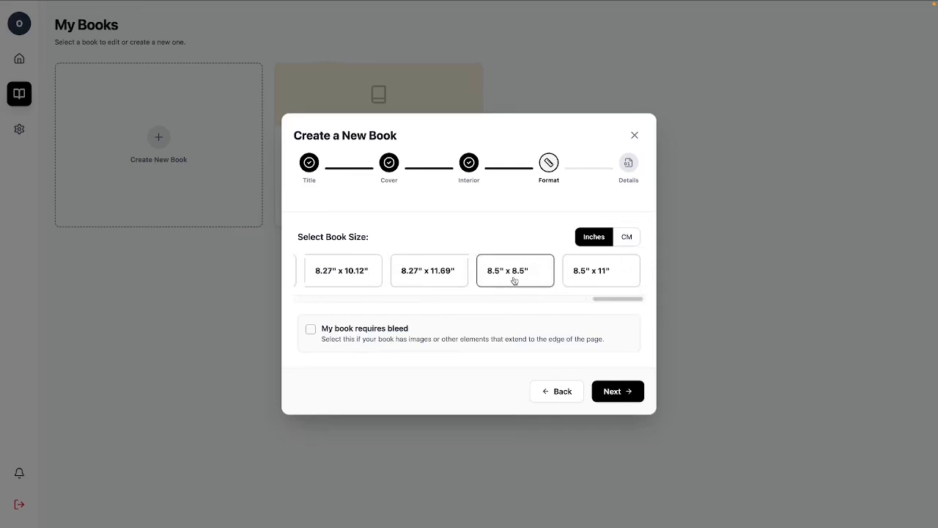
left_click(580, 274)
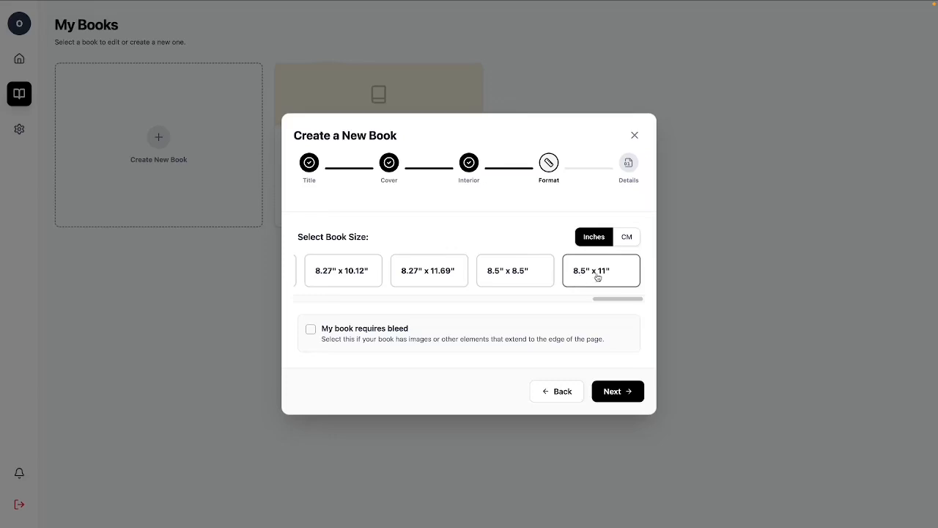
left_click(500, 280)
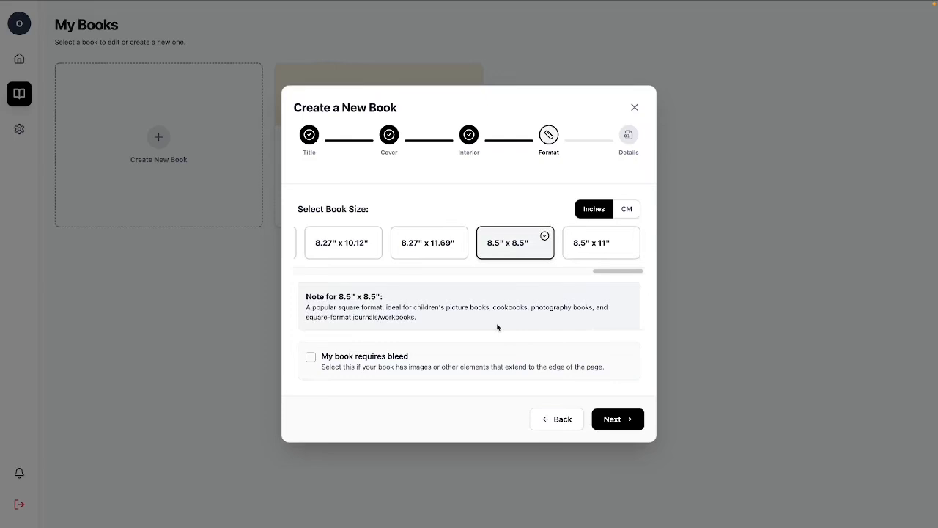
left_click(311, 358)
left_click(618, 419)
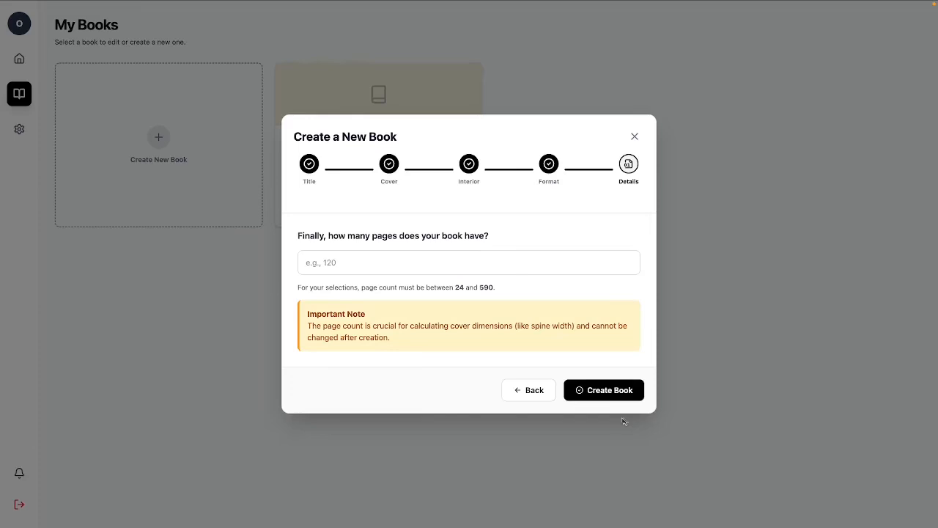
Set the page count to 24 and create the book.
left_click(360, 258)
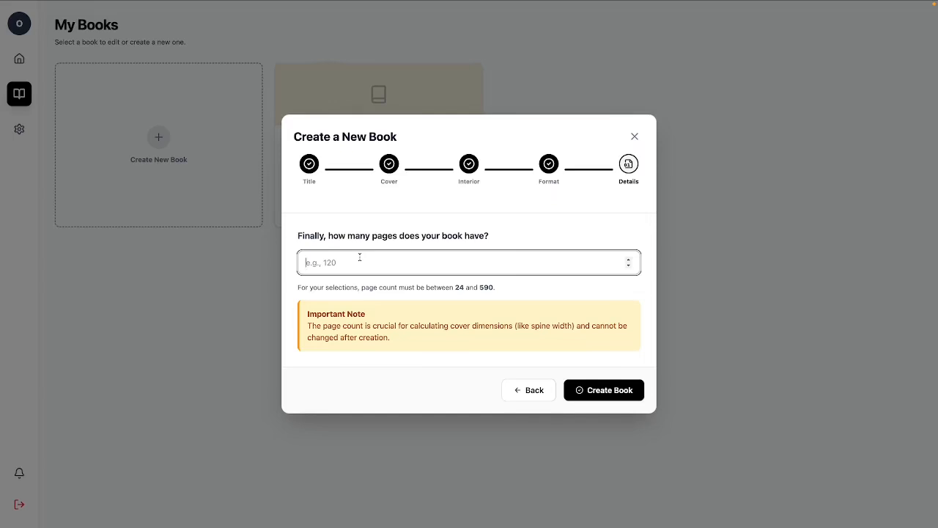
type("24")
double_click(307, 264)
left_click(608, 393)
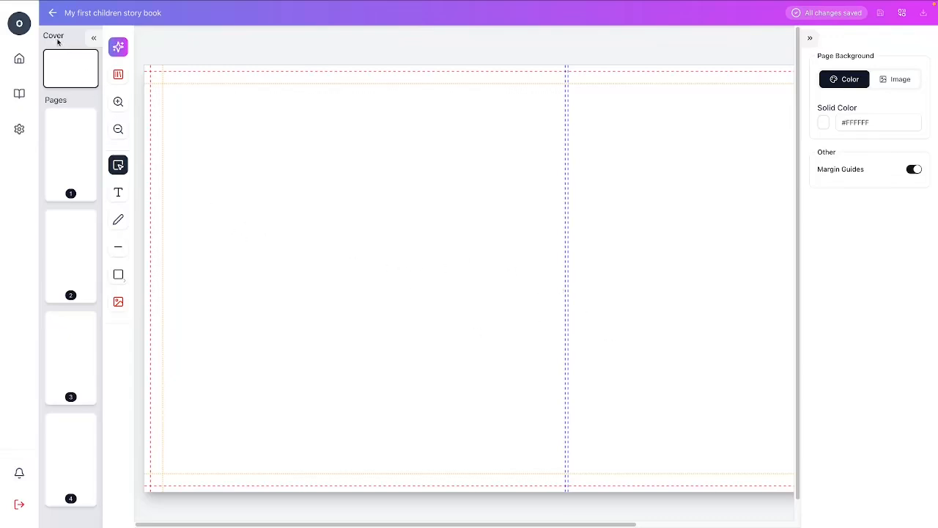
Look over the book's blank pages and open the Story book content creator.
scroll(71, 245, "down", 3)
scroll(71, 245, "down", 15)
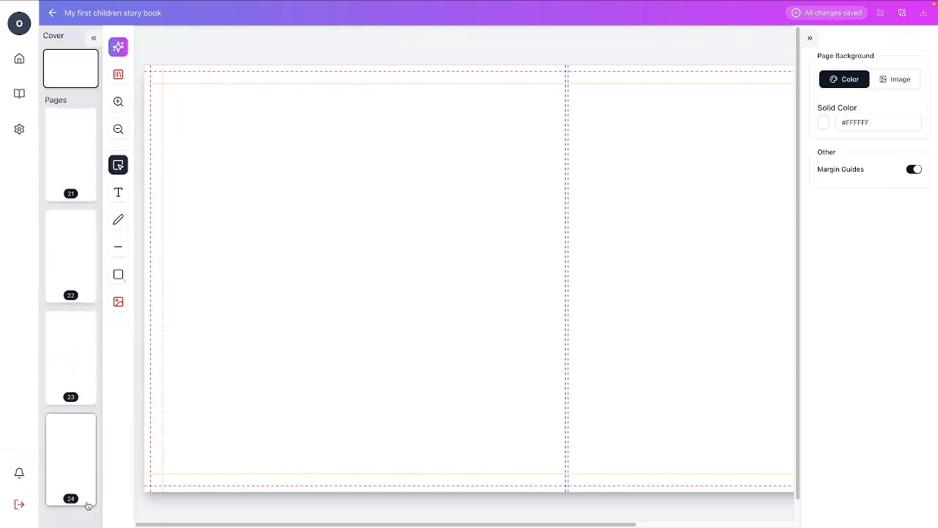
scroll(81, 297, "up", 17)
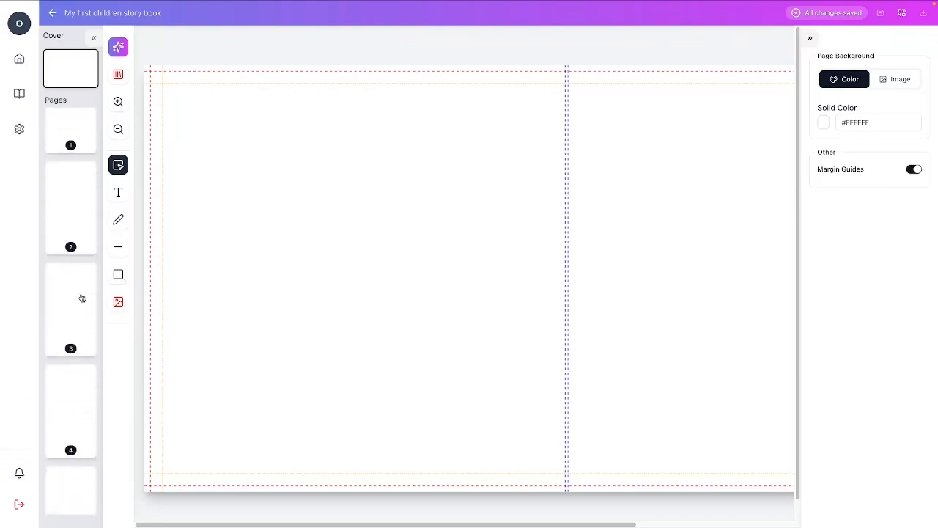
scroll(81, 297, "up", 1)
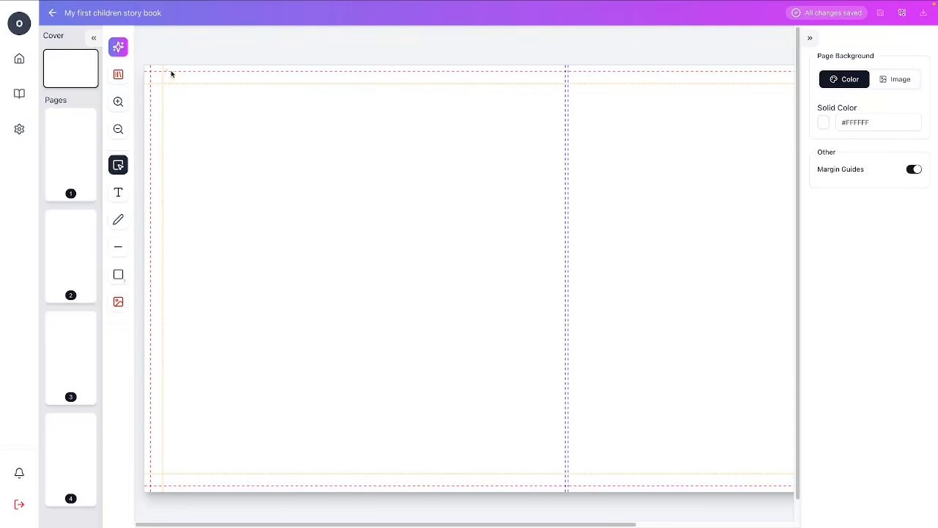
left_click(119, 49)
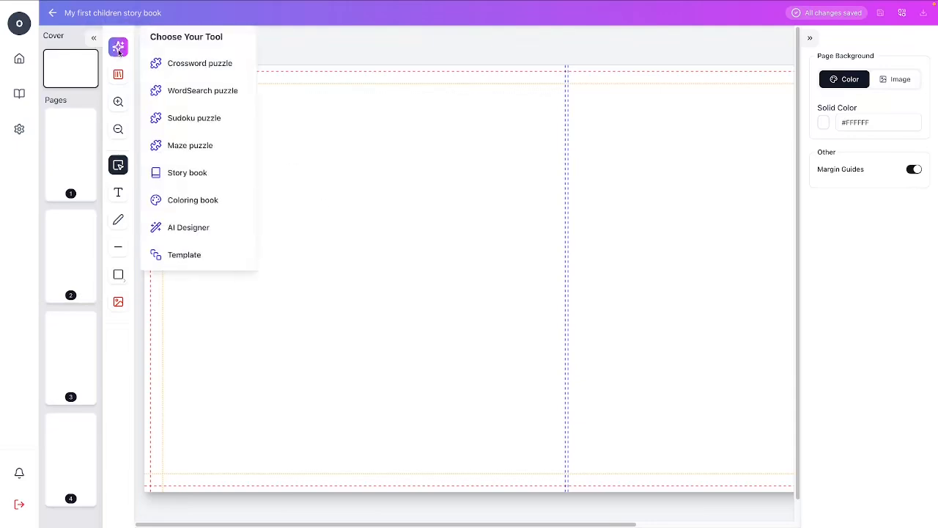
left_click(215, 177)
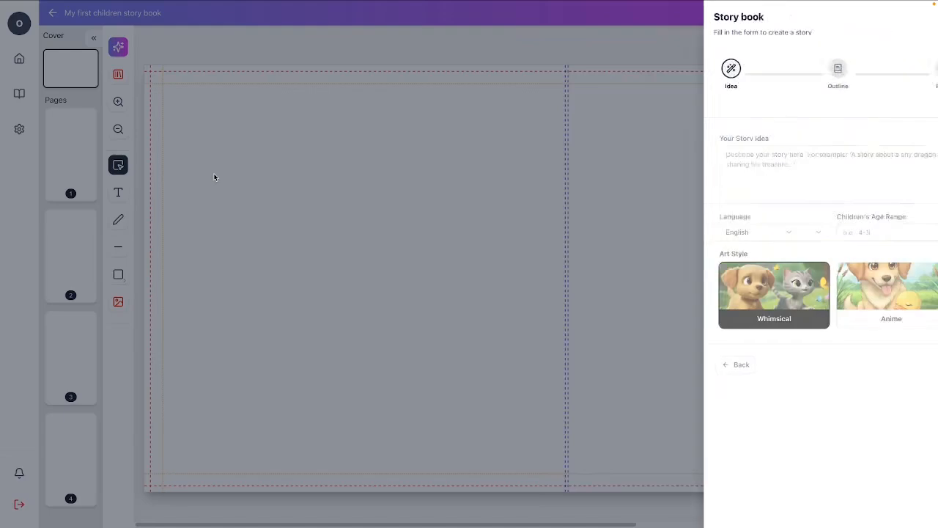
left_click(655, 176)
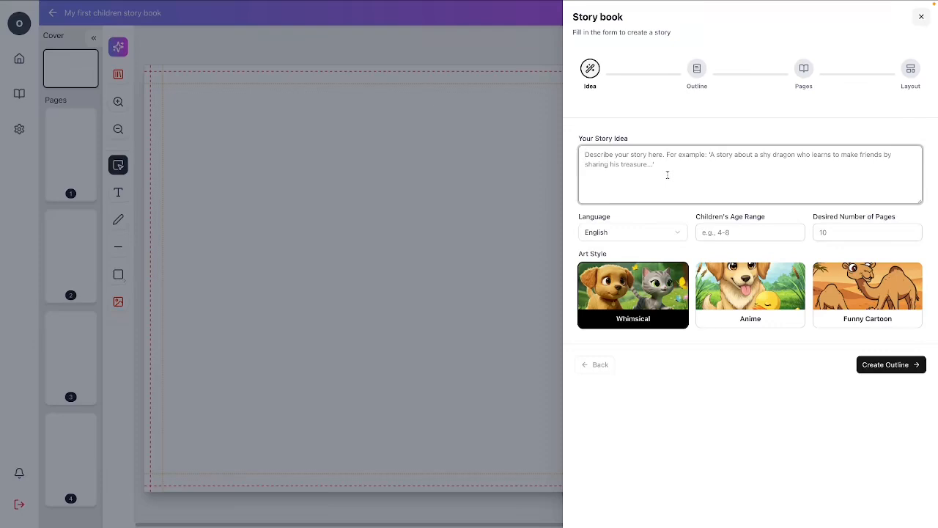
Keep English as the story language and set the desired number of pages to 20.
left_click(673, 233)
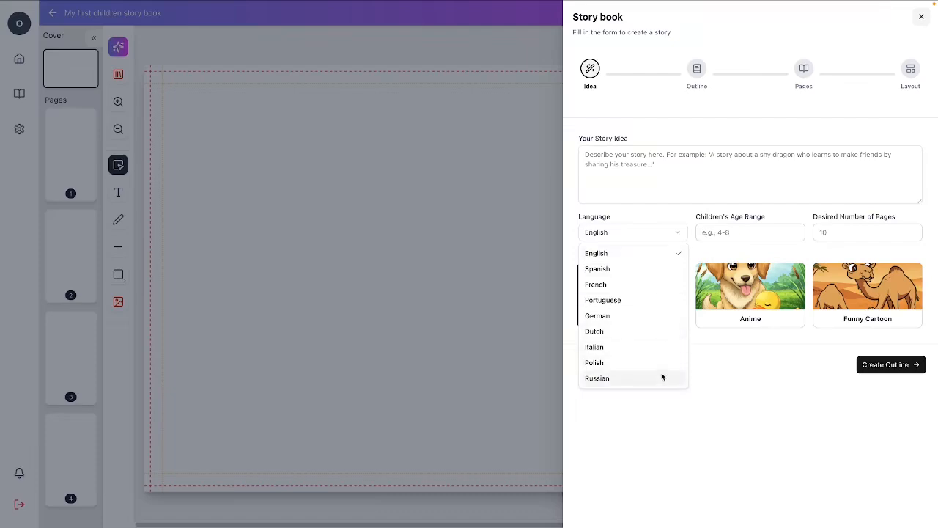
left_click(643, 258)
left_click(739, 235)
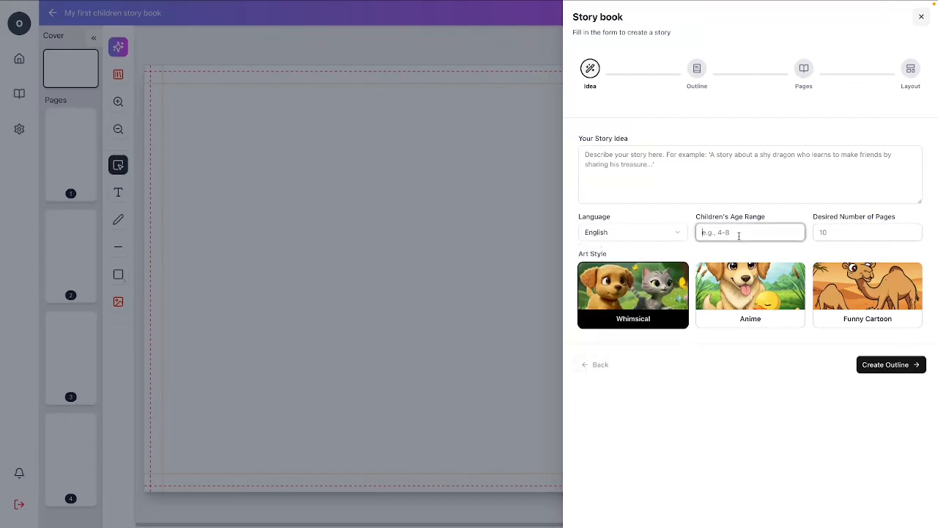
left_click(835, 234)
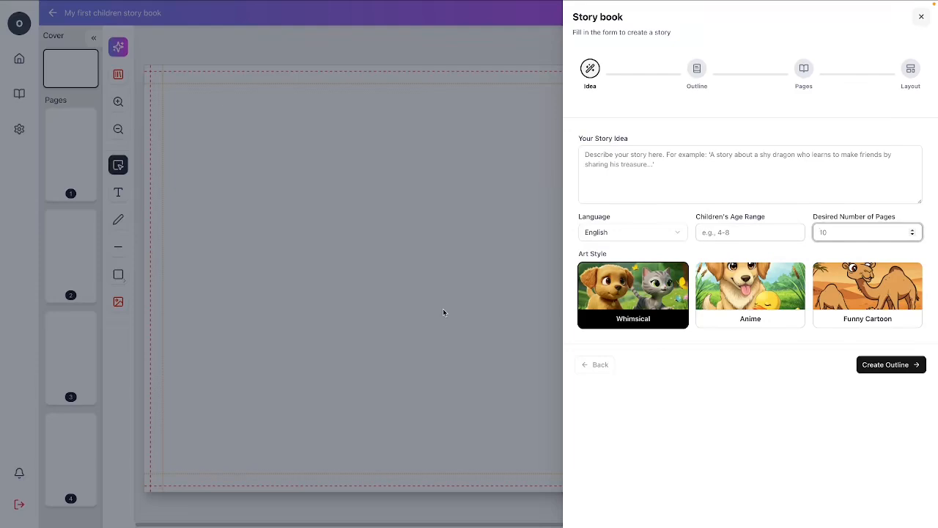
type("20")
Paste the story idea "The Chameleon's Tangled Colors" and enlarge its text box to show the whole text.
left_click(694, 175)
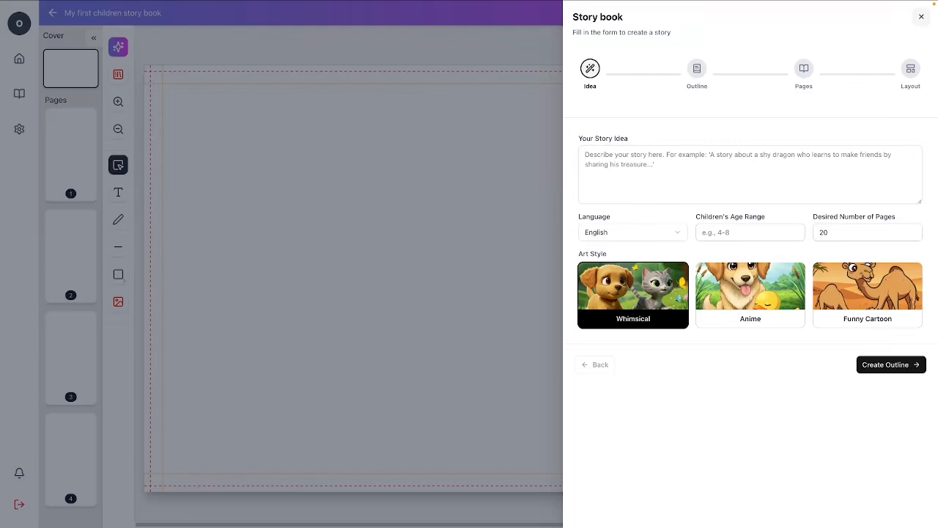
left_click(732, 171)
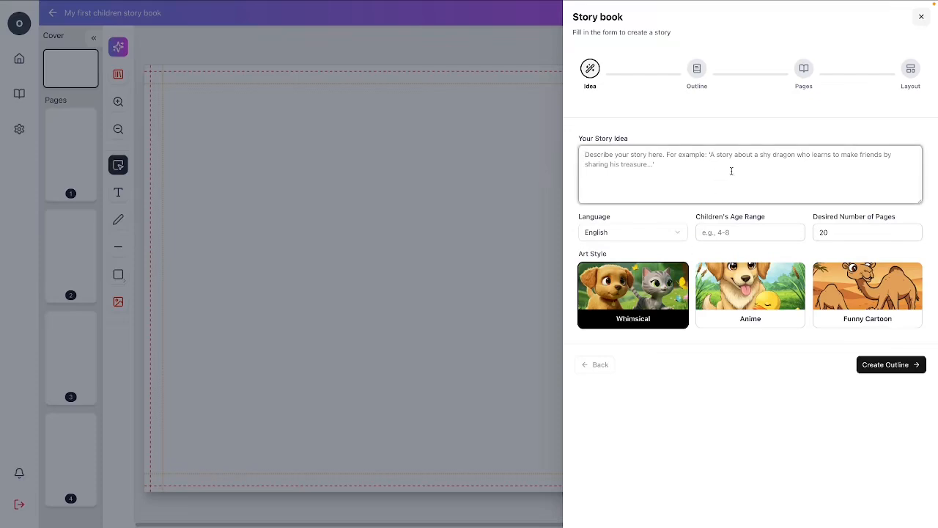
type("The Chameleon's Tangled Colors Characters: A young chameleon who loves to invent exciting stories, a wise old tortoise, and other jungle creatures.  Setting: A vibrant, lush jungle.  Concept: The chameleon tells a small lie to seem more impressive (e.g., \"I scared away a big snake!\"). To cover that lie, he has to tell a bigger one. With each lie, his colorful patterns become more muddled and chaotic until he's a messy brown-grey color and can't camouflage properly. He has to admit the truth to become his clear, colorful self again.  Lesson: Teaches the importance of honesty and how lies can become complicated and stressful.")
left_click_drag(920, 202, 936, 290)
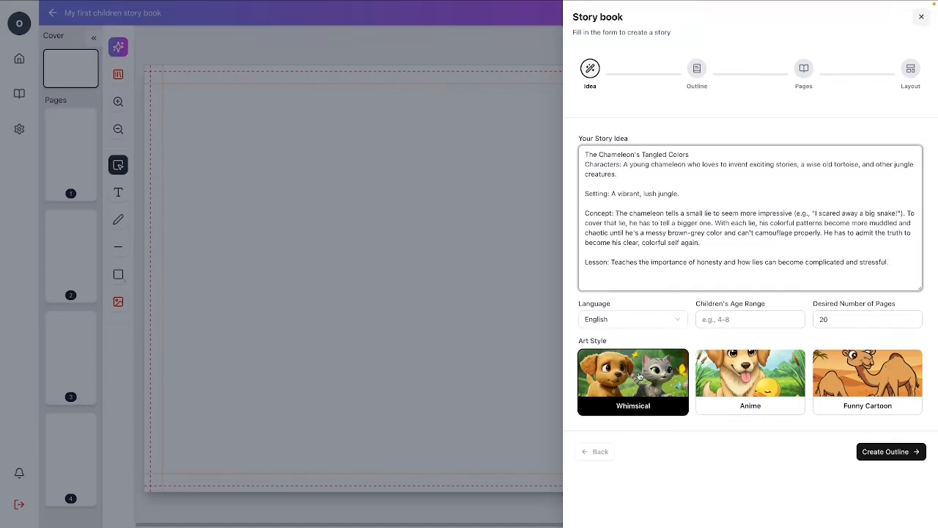
Choose the Anime art style and create the story outline.
left_click(770, 388)
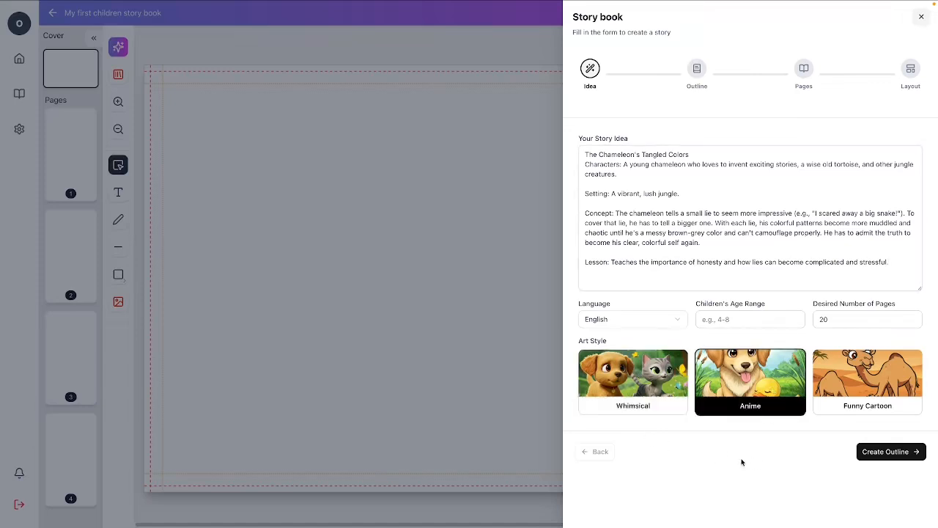
left_click(881, 456)
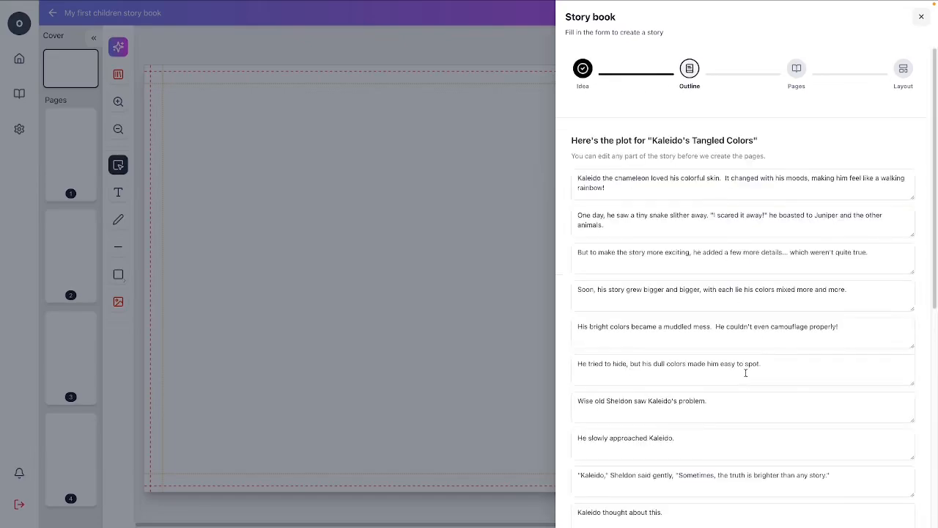
Read through the generated story outline from its first line to its last.
scroll(814, 351, "down", 5)
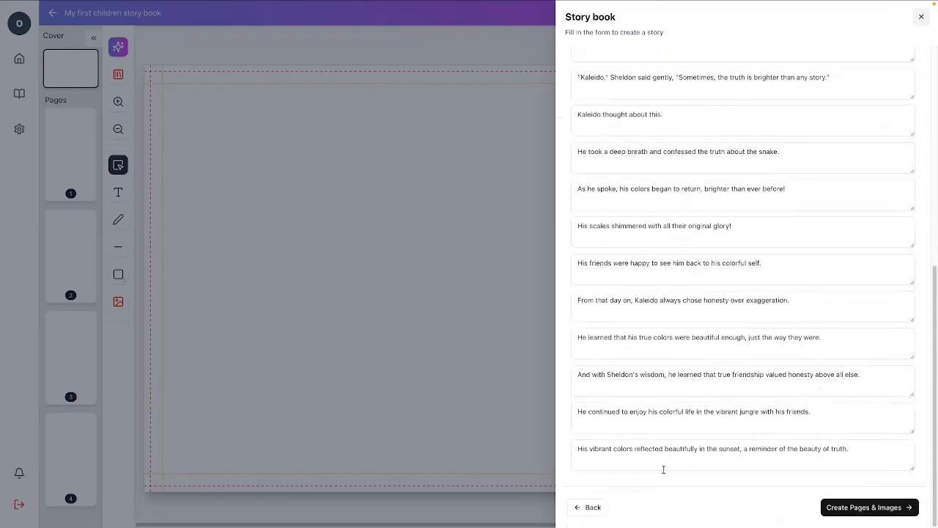
scroll(742, 453, "up", 5)
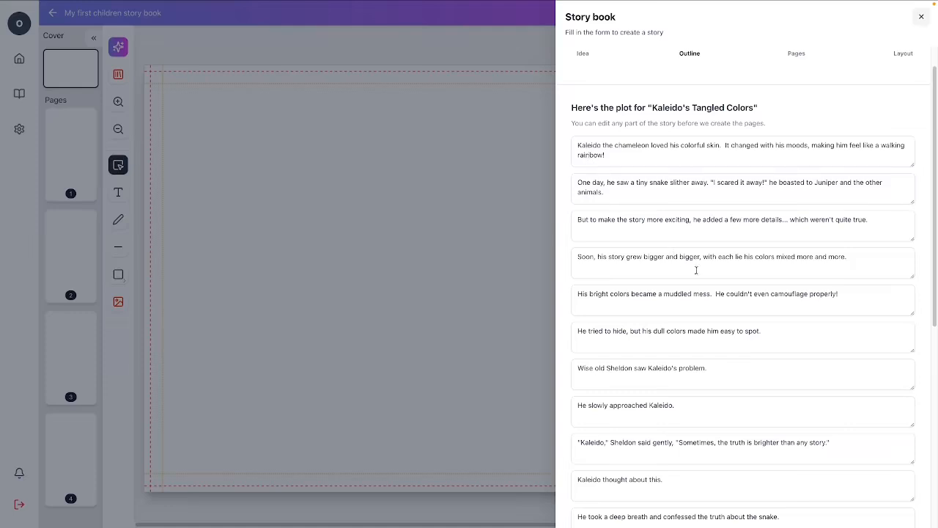
scroll(697, 270, "down", 5)
scroll(707, 292, "down", 1)
scroll(707, 292, "up", 5)
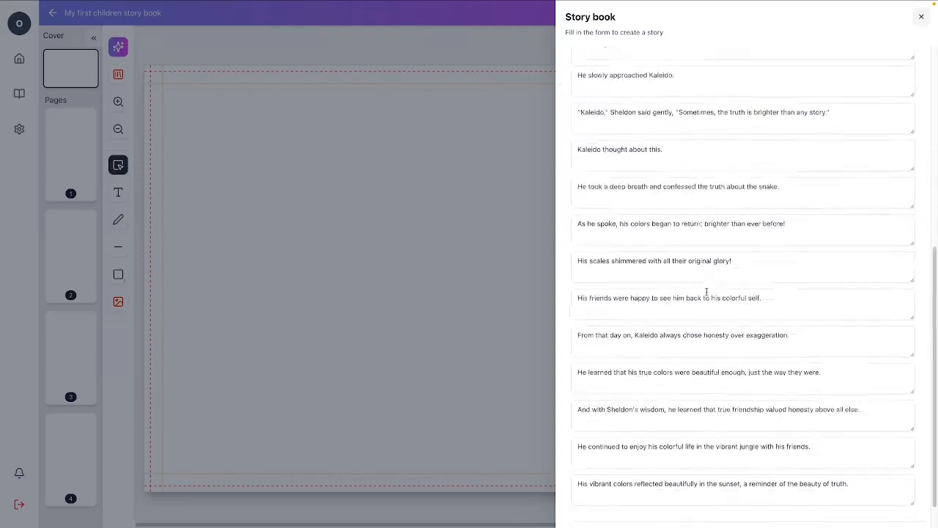
scroll(705, 292, "down", 5)
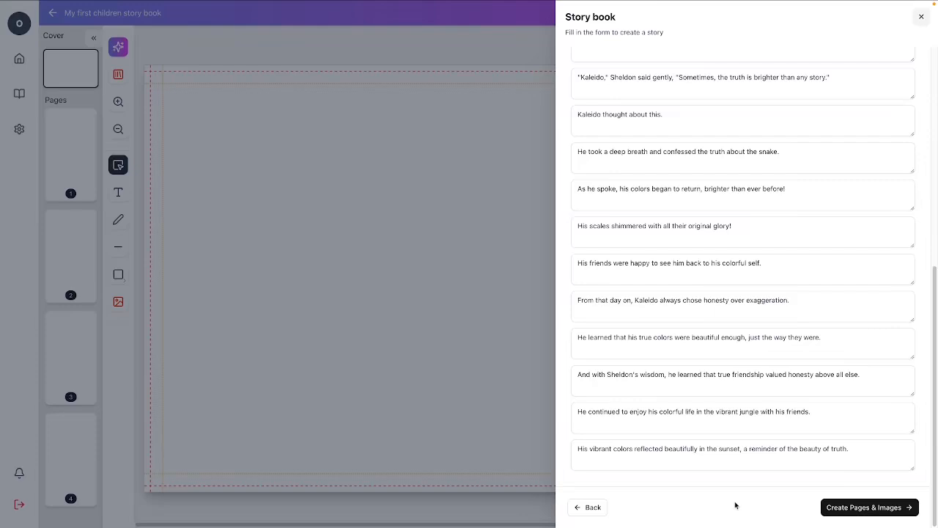
scroll(741, 396, "up", 5)
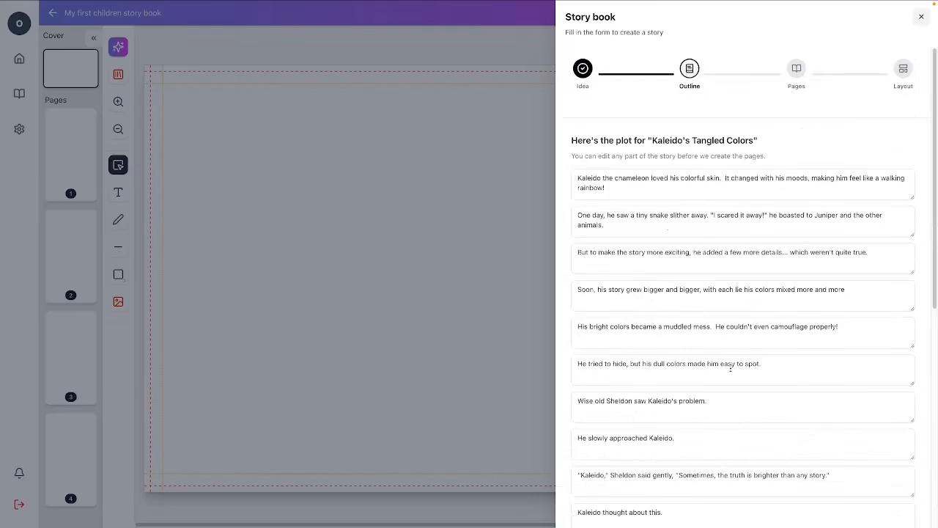
scroll(731, 369, "down", 3)
scroll(730, 369, "down", 4)
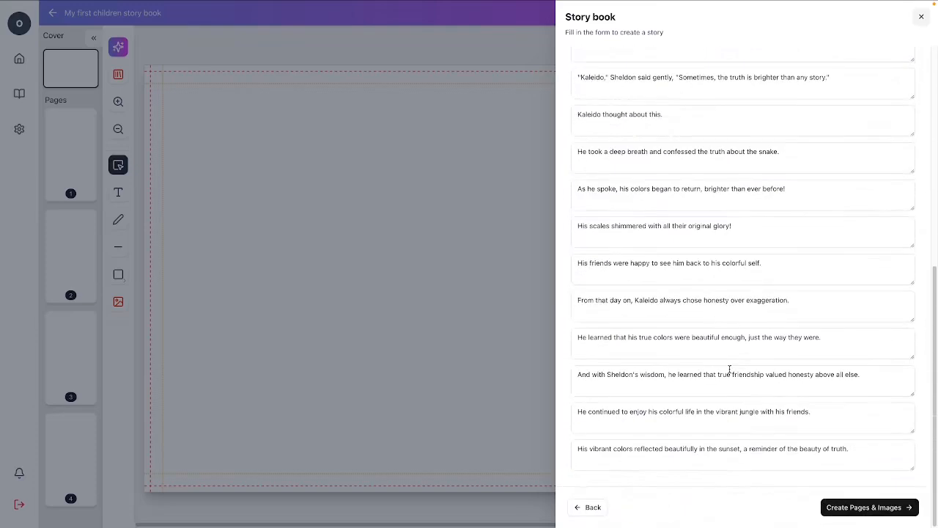
Create the story's pages and images from the outline and look through the illustrations with their texts.
left_click(867, 508)
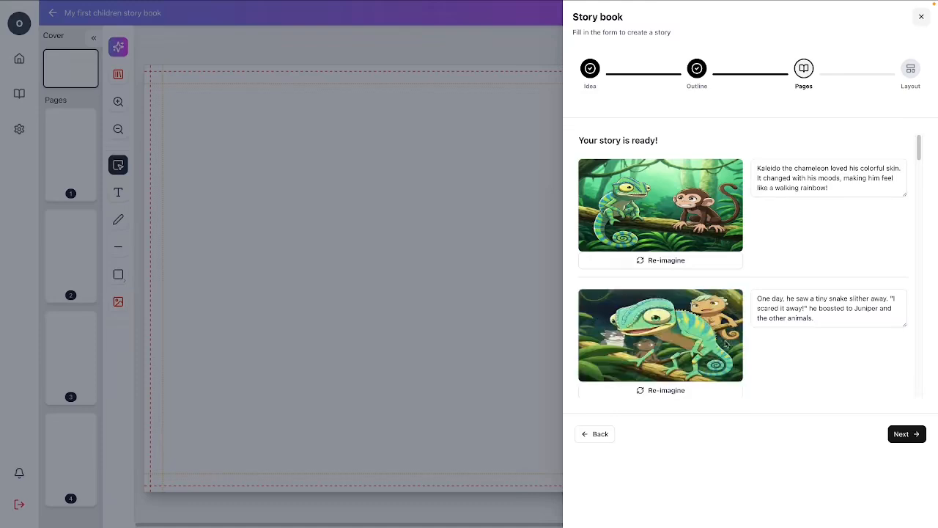
scroll(726, 346, "down", 1)
scroll(726, 348, "up", 1)
scroll(760, 308, "down", 4)
scroll(761, 308, "down", 4)
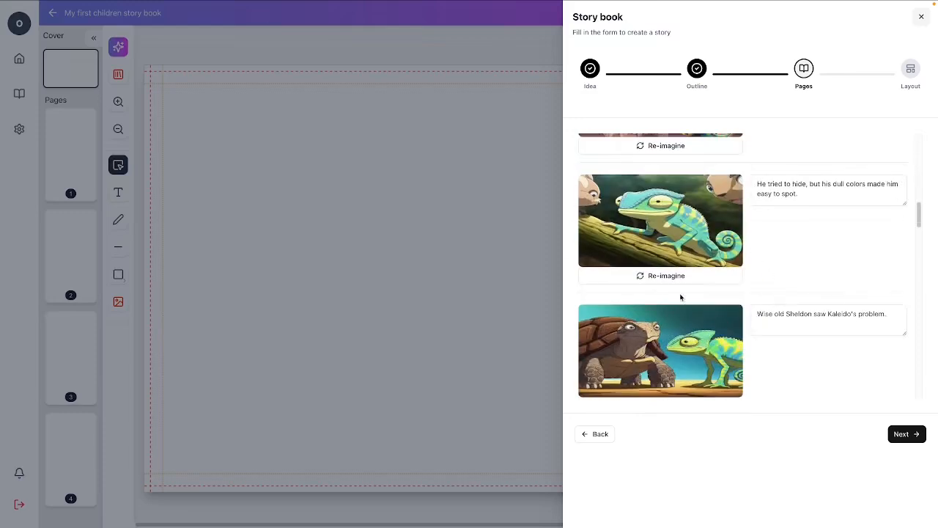
scroll(832, 284, "down", 1)
scroll(833, 284, "down", 1)
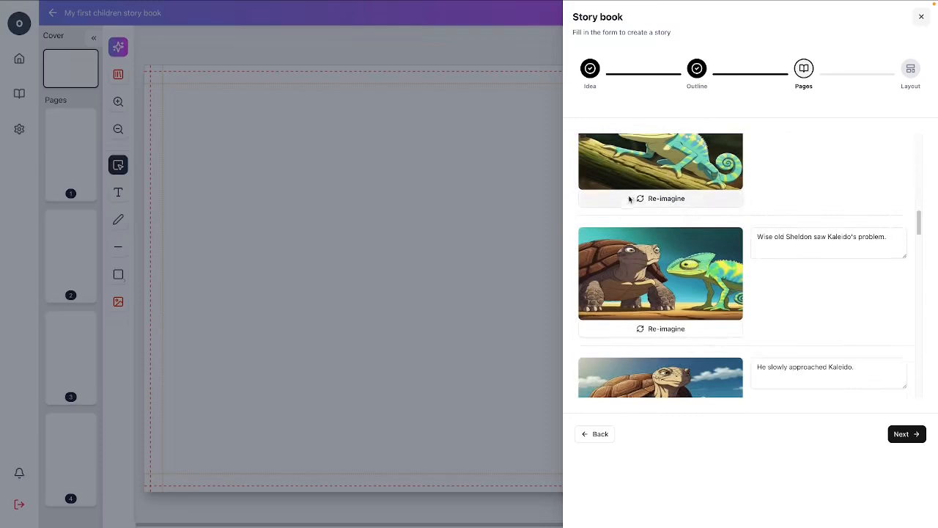
Continue to the layout stage, choose the Overlay Text layout and turn on AI cover image generation.
left_click(904, 437)
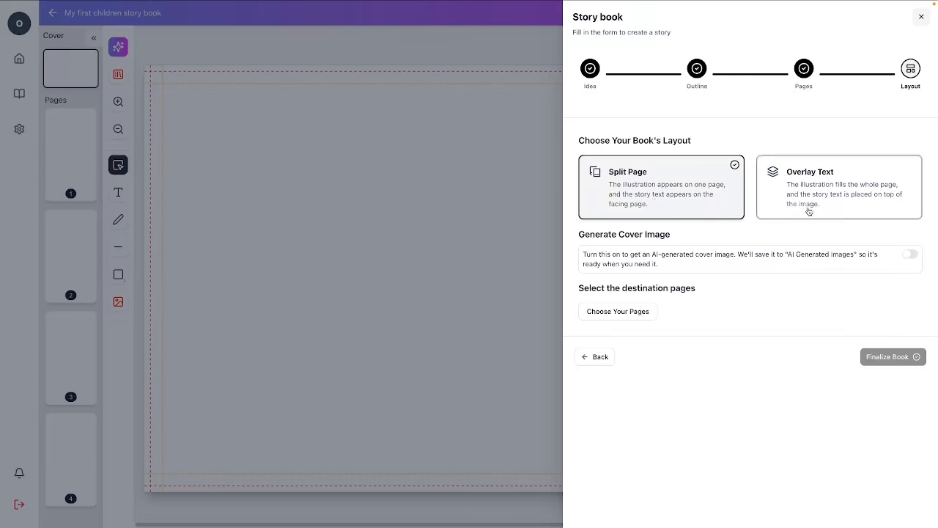
left_click(847, 203)
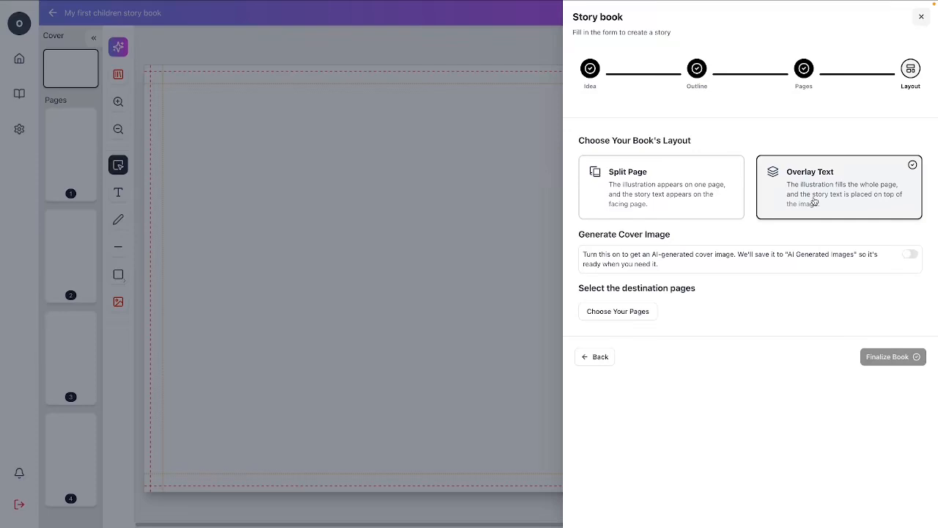
left_click(644, 210)
left_click(912, 256)
Select pages 3 to 21 as the story's destination pages and finalize the book.
left_click(631, 311)
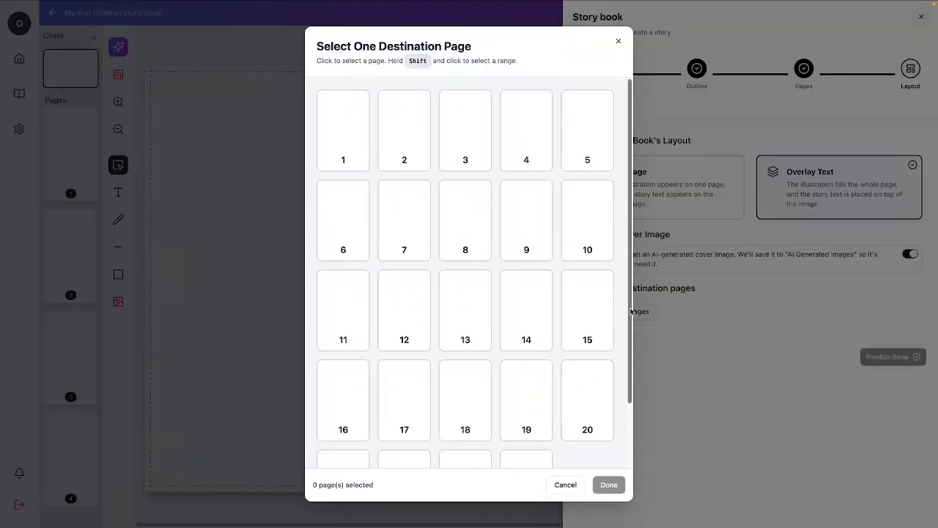
left_click(458, 144)
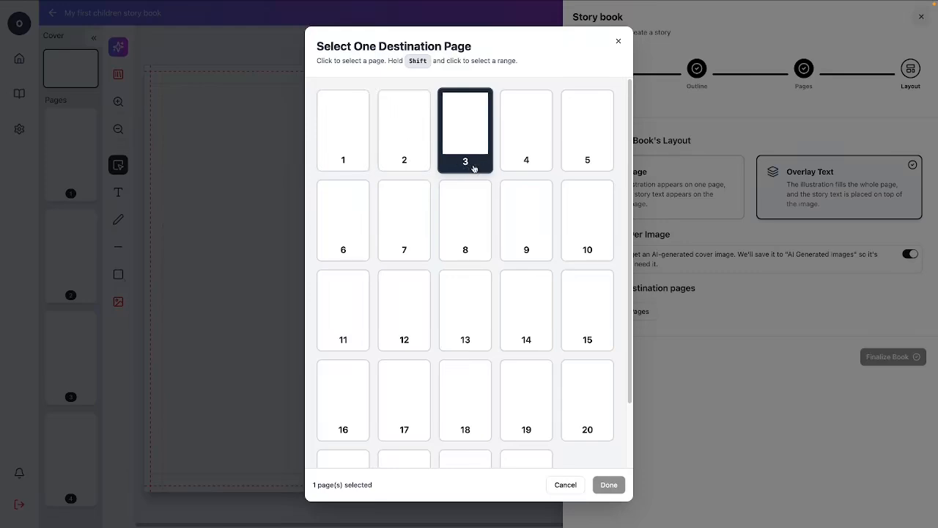
scroll(474, 168, "down", 2)
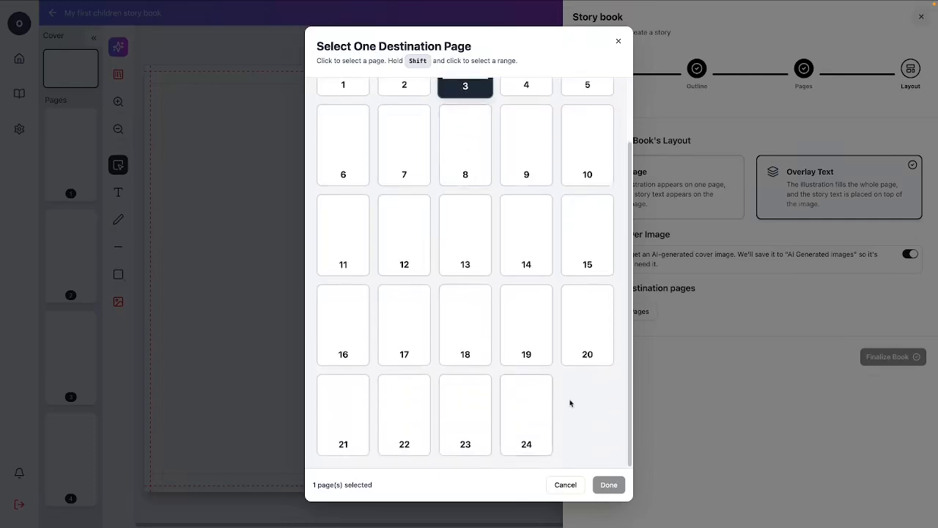
left_click(538, 428, "shift")
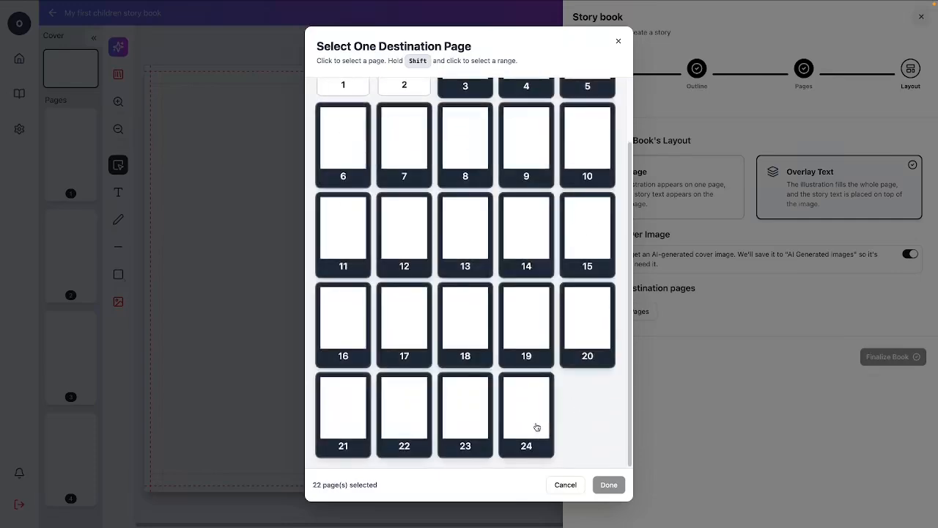
left_click(525, 435)
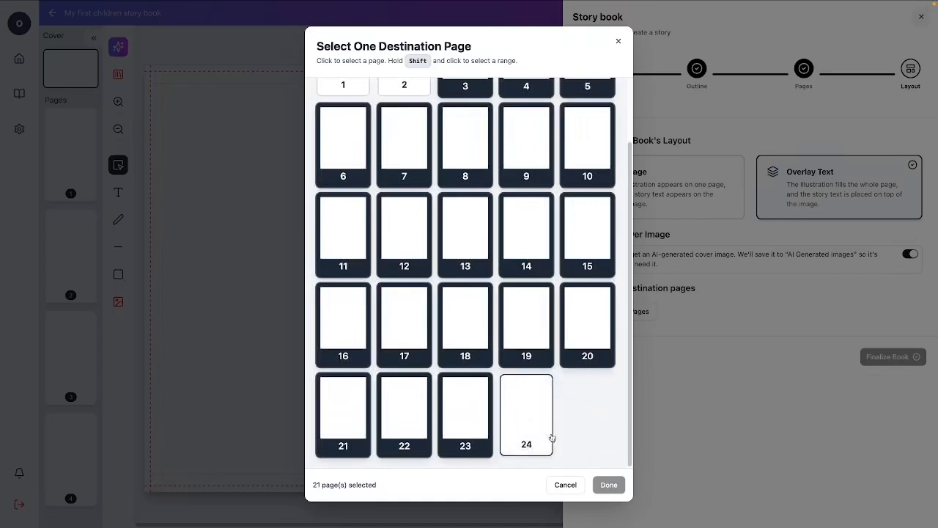
left_click(474, 423)
left_click(400, 416)
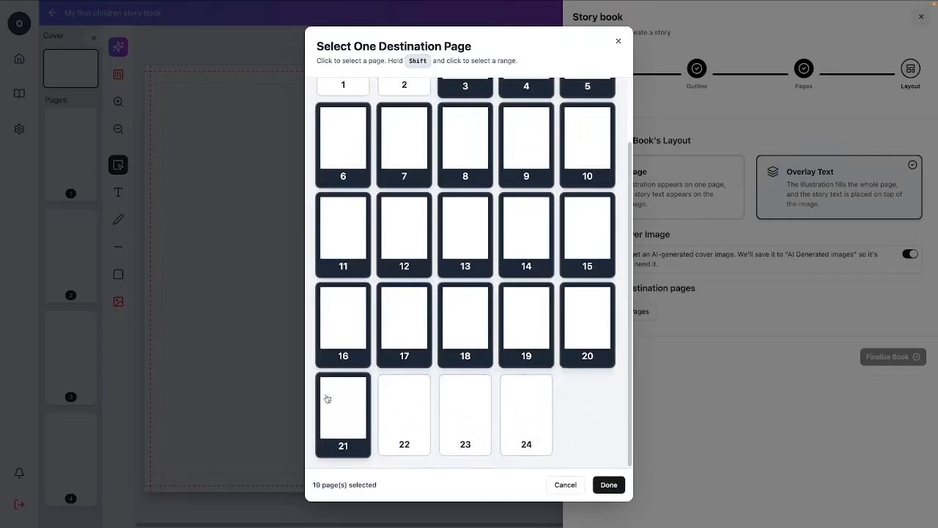
left_click(610, 485)
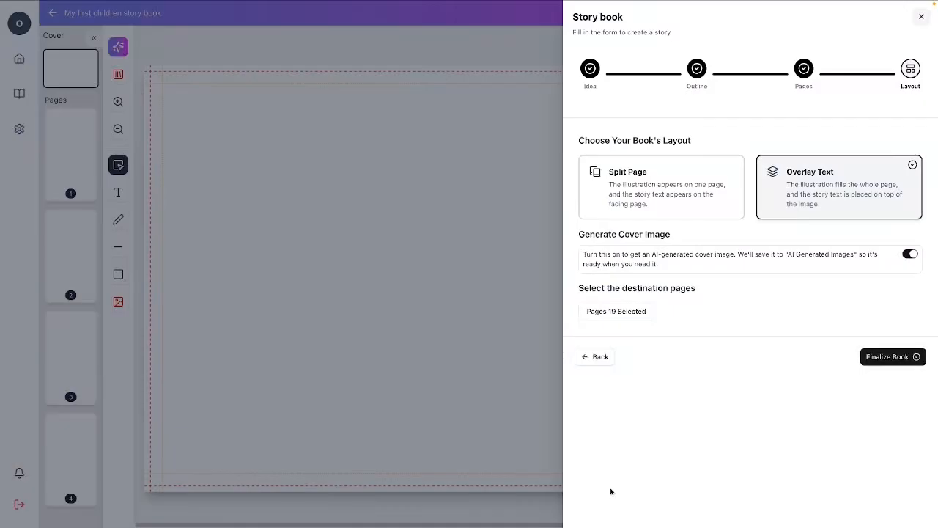
left_click(889, 358)
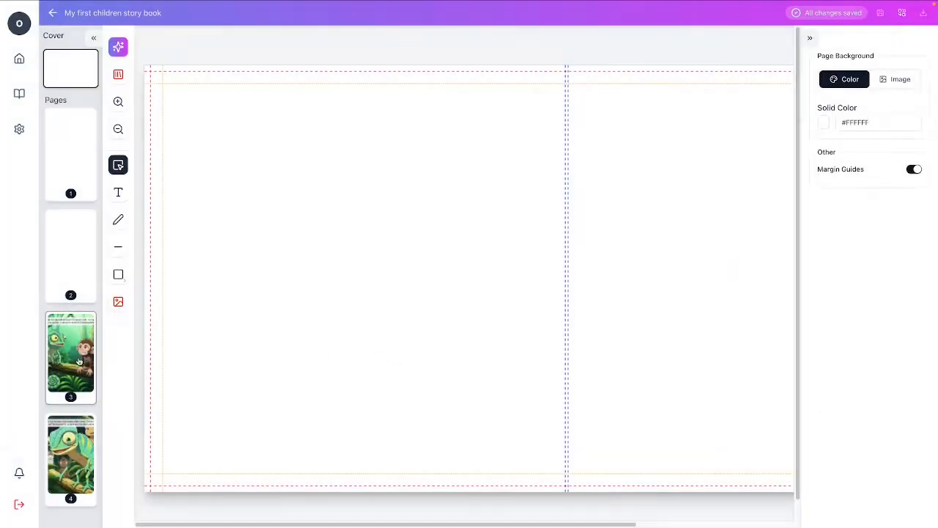
Open page 3 and inspect the properties of its story text and of the rectangle behind it.
scroll(78, 359, "down", 2)
left_click(77, 239)
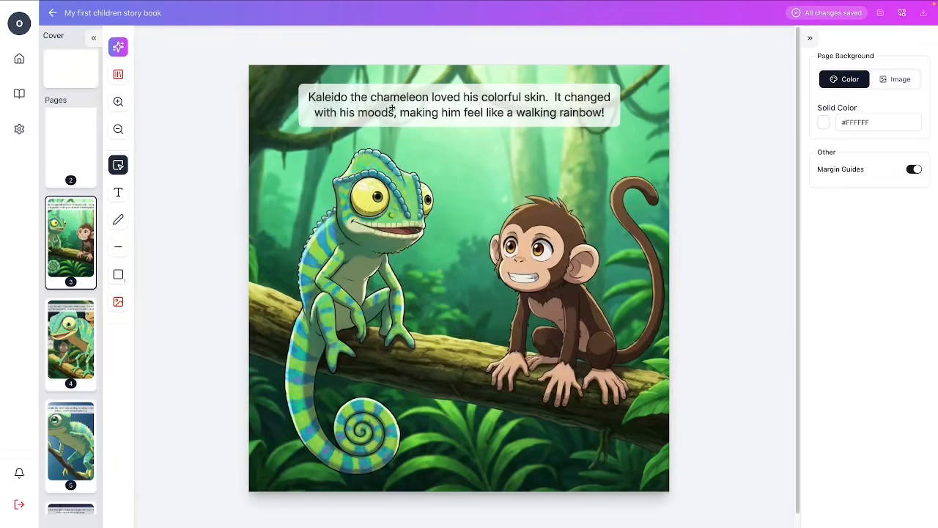
left_click(322, 106)
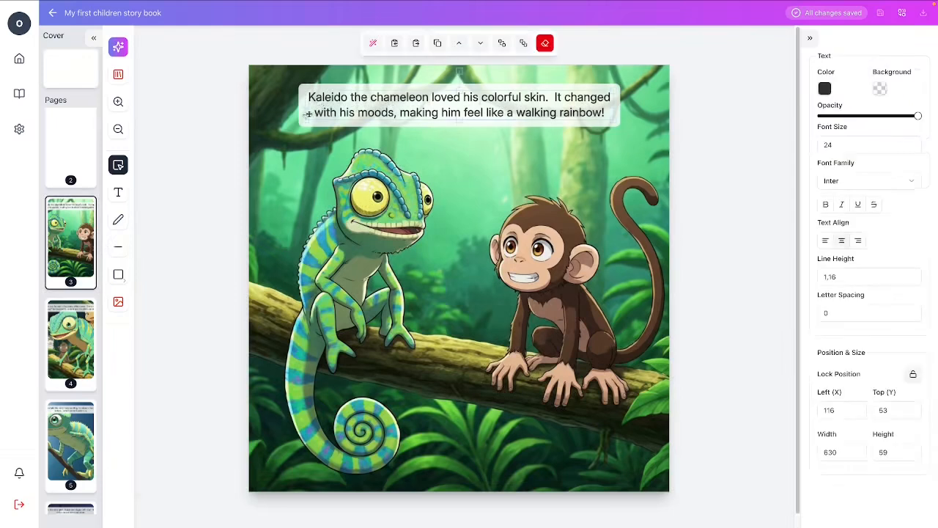
left_click(318, 90)
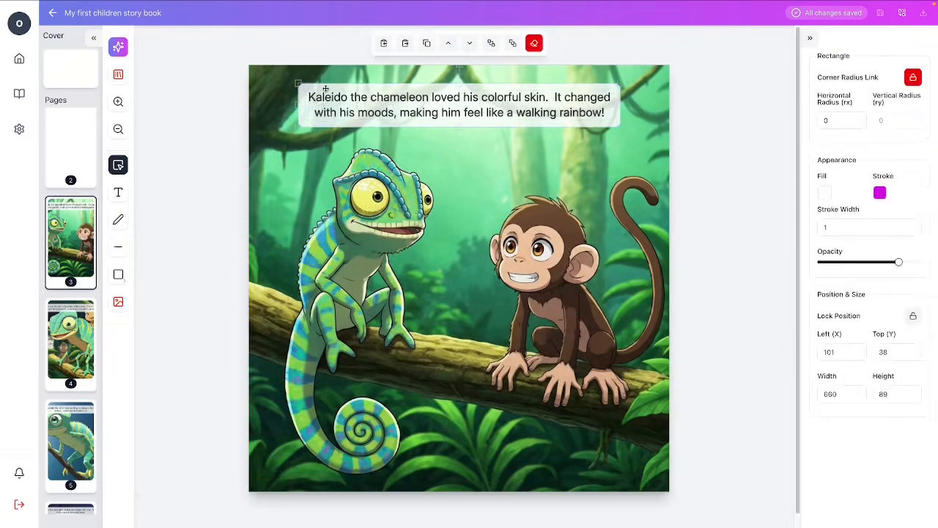
left_click(527, 105)
left_click(583, 85)
Try red and near-black fills on the rectangle behind page 3's text and return it to white.
left_click(825, 195)
left_click(865, 223)
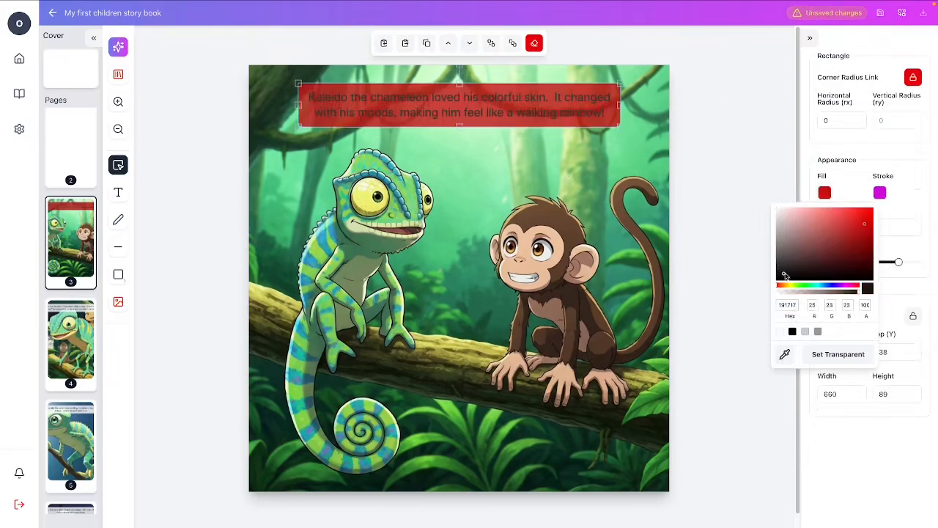
left_click(784, 274)
left_click(777, 210)
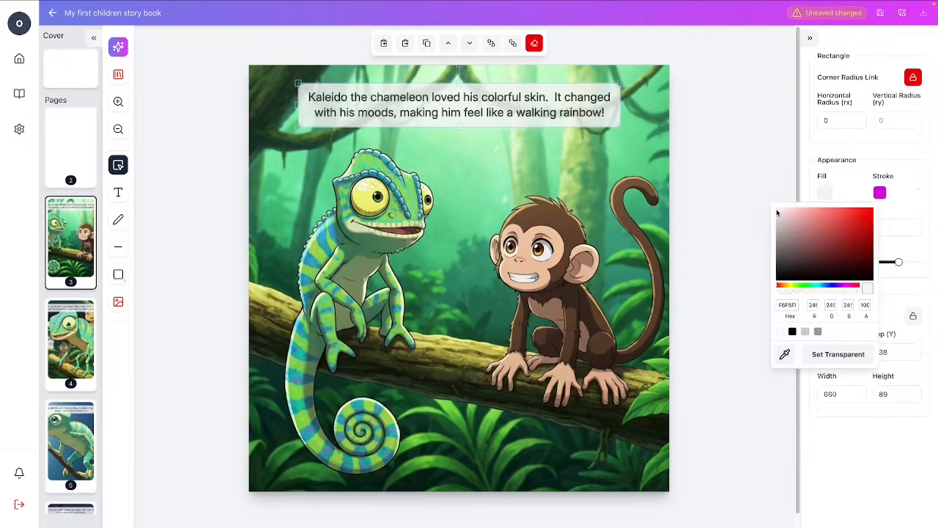
mouse_move(486, 130)
left_mouse_down()
mouse_move(477, 252)
mouse_move(489, 126)
left_mouse_up()
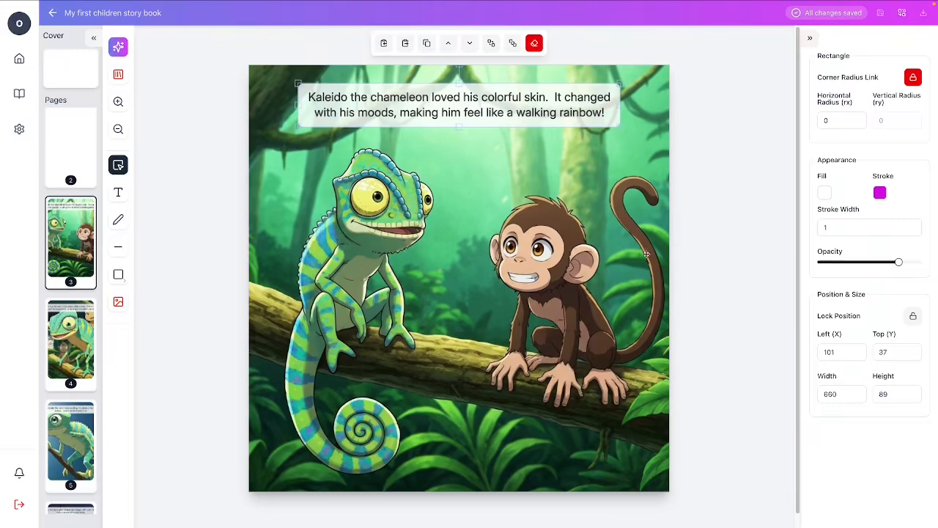
left_click(690, 254)
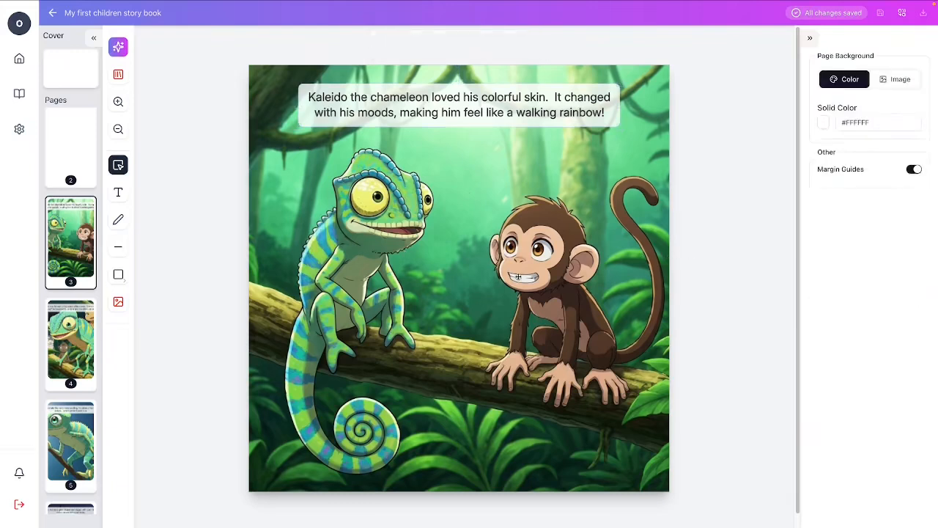
Look through pages 4 to 7 to review their full-page illustrations and overlaid texts.
left_click(71, 357)
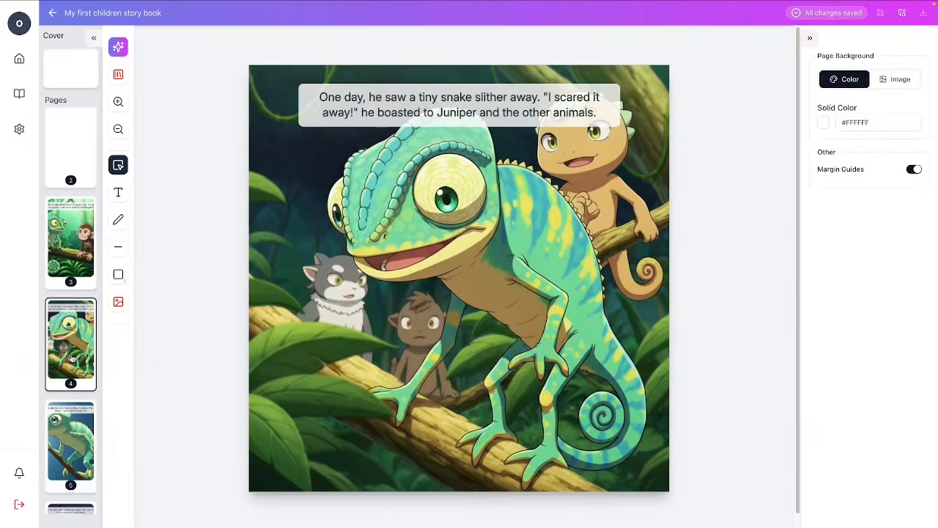
scroll(499, 409, "down", 1)
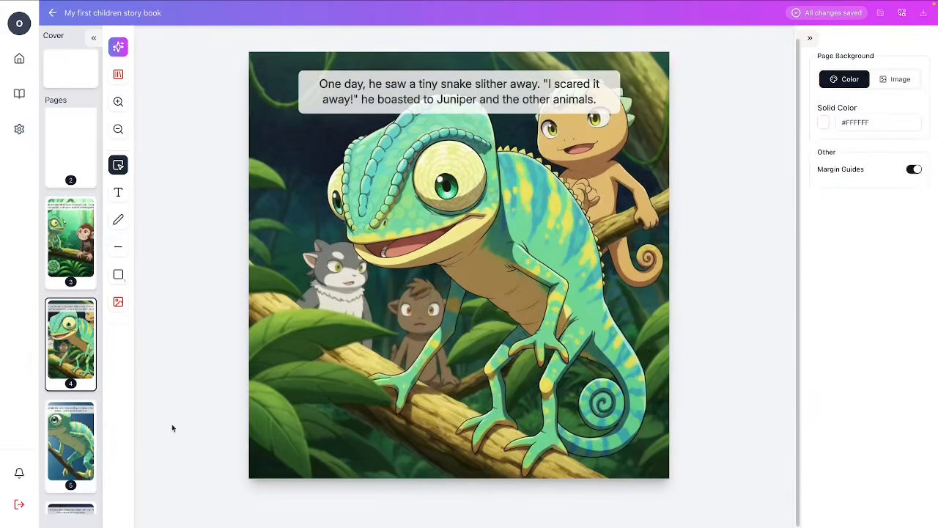
left_click(84, 459)
scroll(85, 440, "down", 3)
left_click(84, 399)
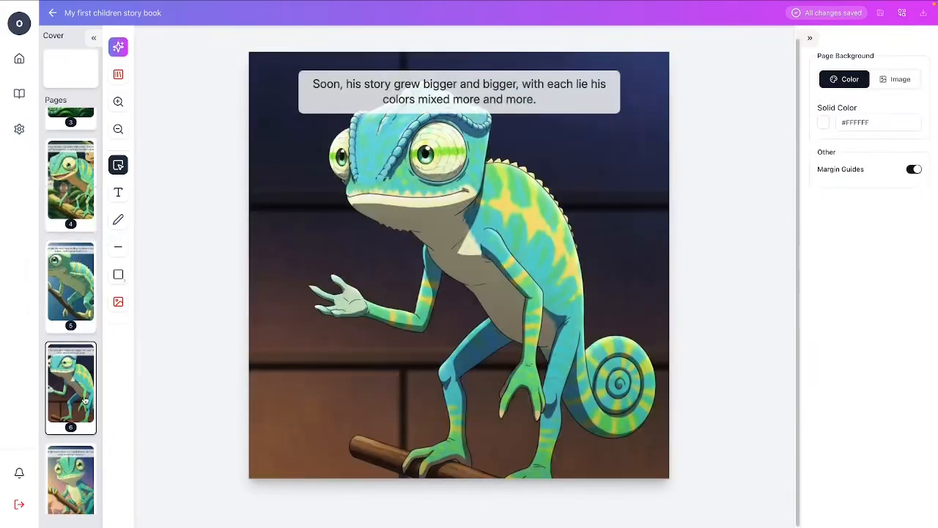
left_click(83, 470)
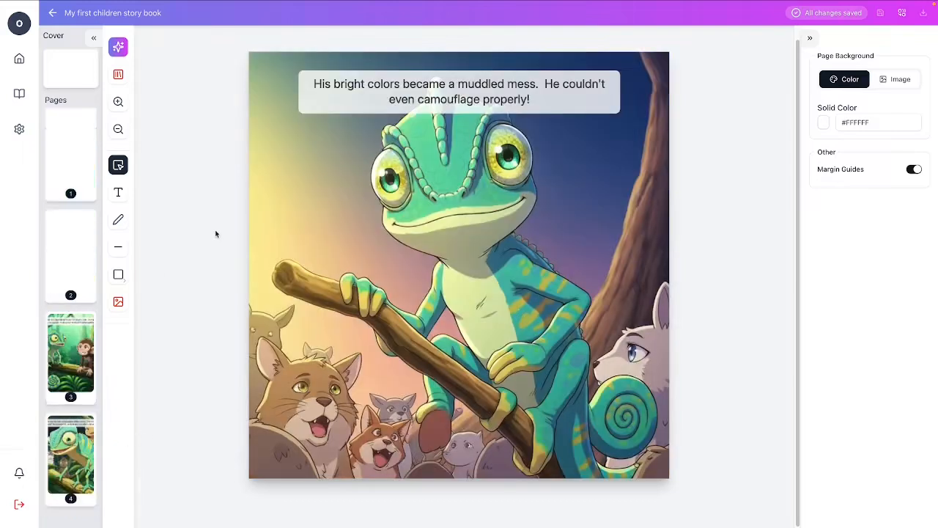
Open the book's blank cover and bring up the AI image generator for it.
left_click(73, 81)
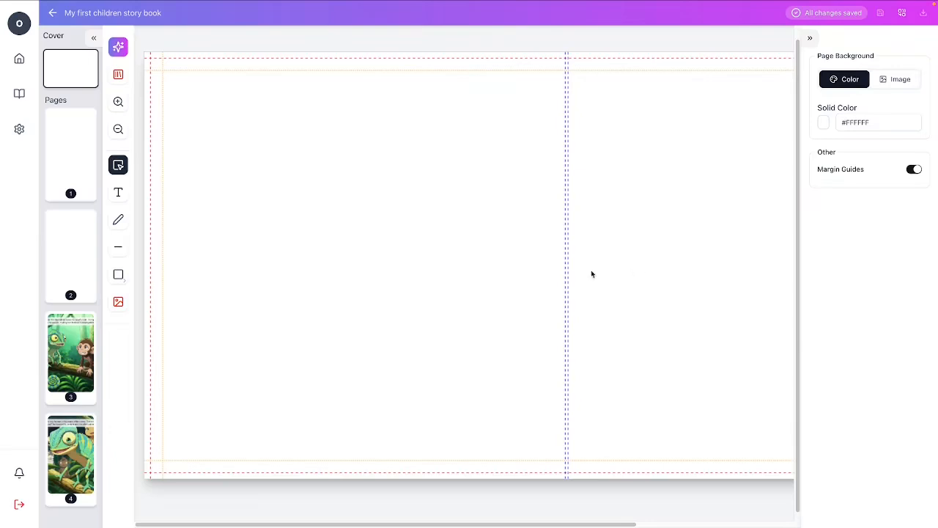
left_click(118, 302)
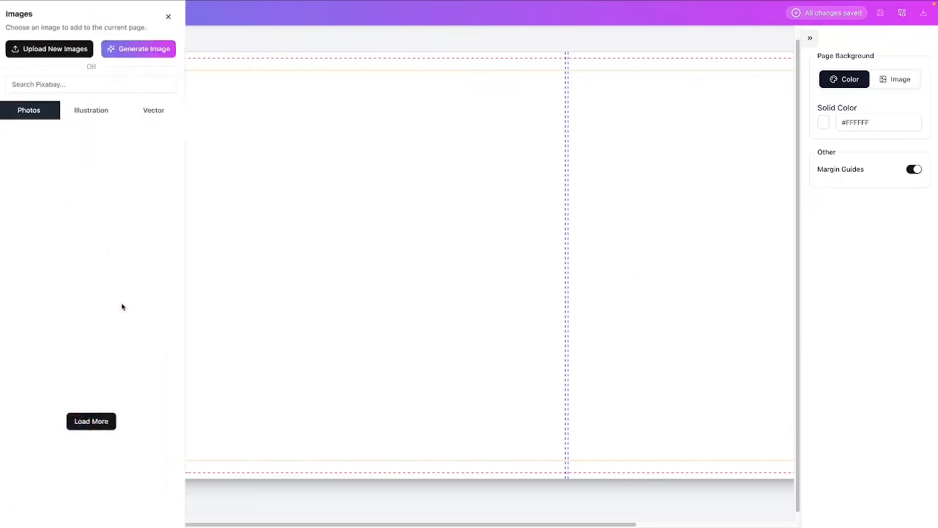
left_click(142, 51)
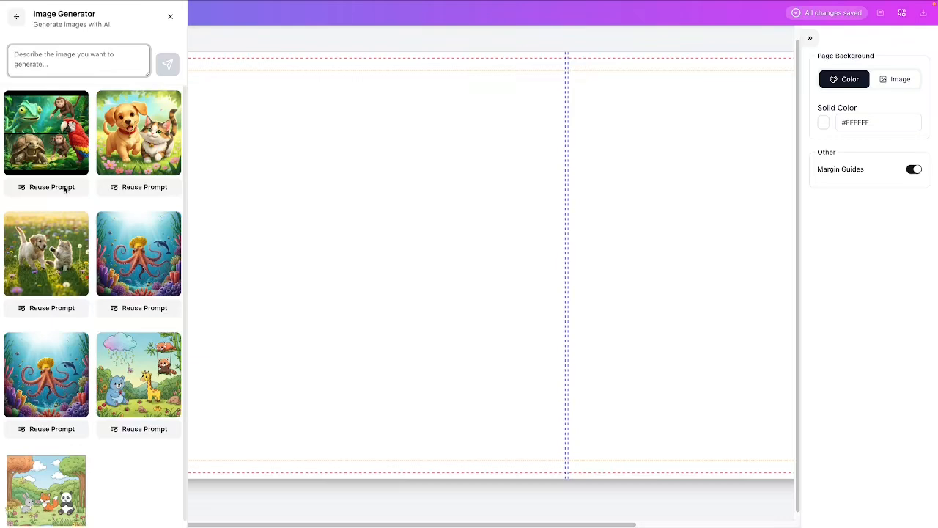
Place the AI-generated image of the chameleon, tortoise, monkeys and macaw on the cover and shift it toward the front cover.
left_click(53, 139)
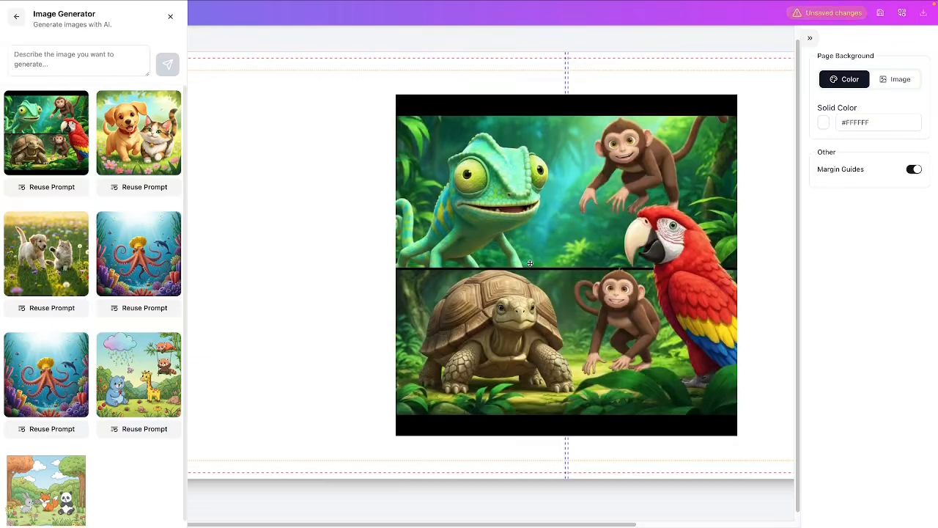
left_click(530, 262)
left_click_drag(530, 262, 597, 263)
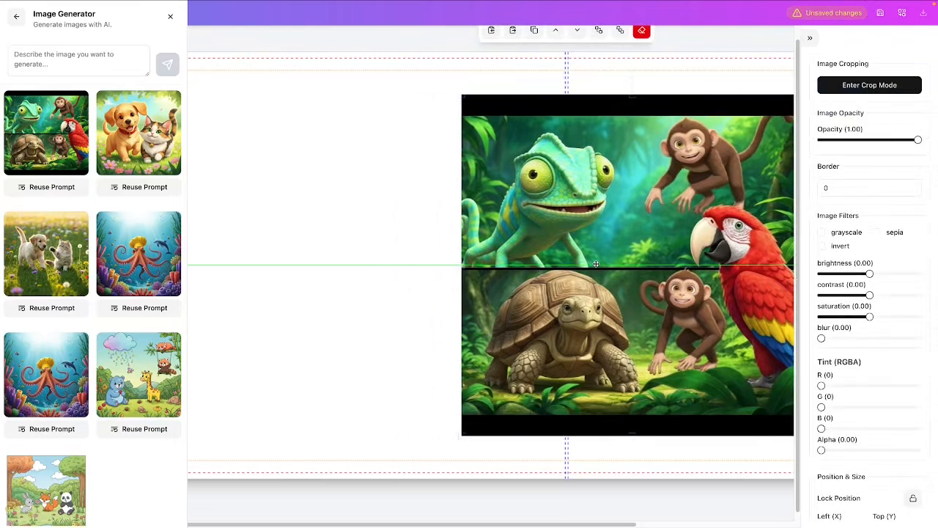
left_click(429, 433)
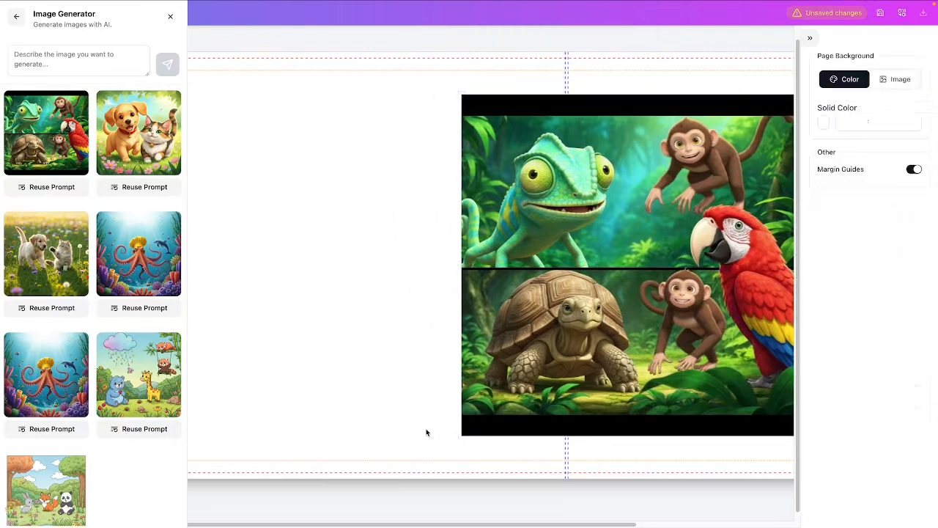
left_click(627, 352)
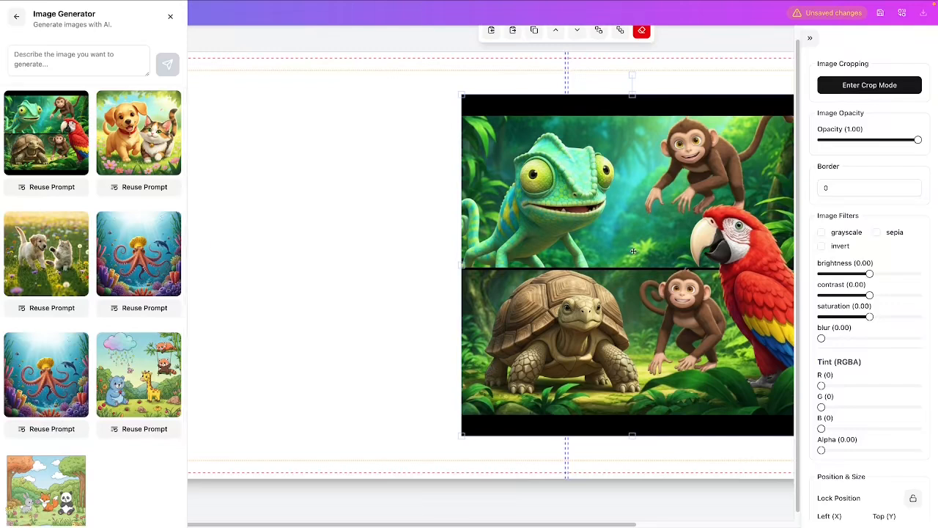
Reuse the generated cover image's prompt, enlarge its text box to read it fully, and generate a new image.
left_click(58, 188)
left_click_drag(147, 74, 148, 377)
scroll(117, 285, "down", 3)
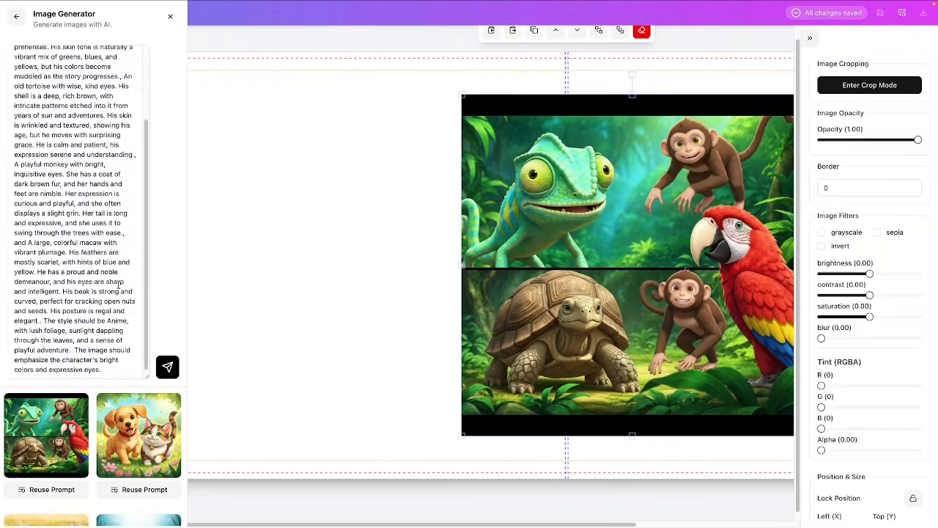
scroll(119, 284, "up", 3)
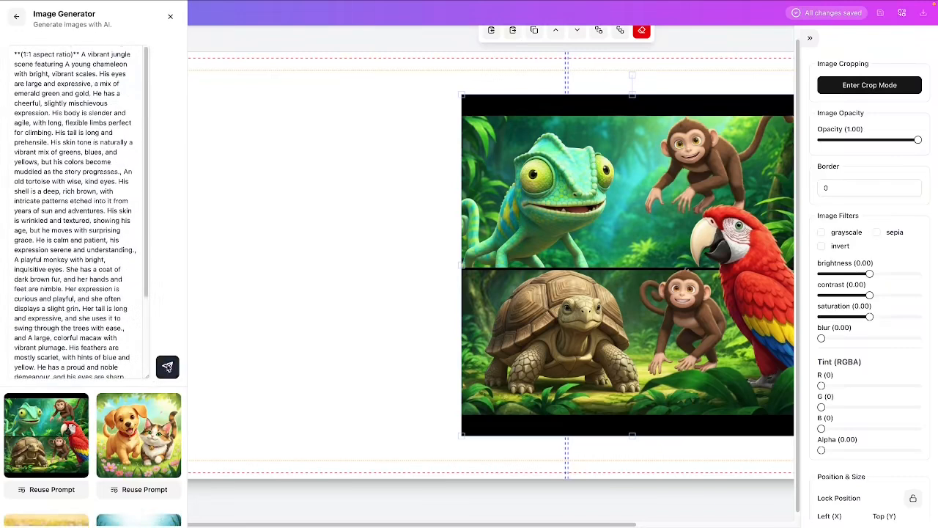
left_click(167, 366)
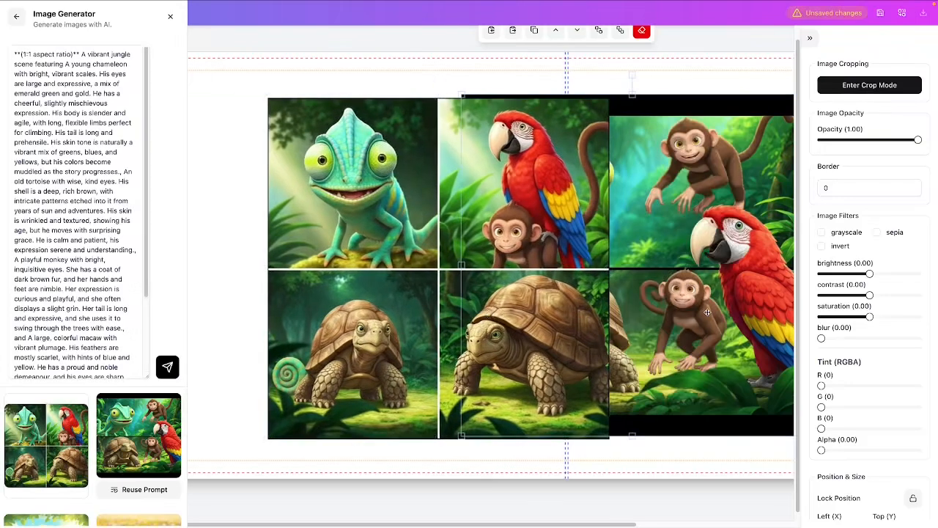
Replace the first image on the cover with the newly generated four-panel animal image.
key("Delete")
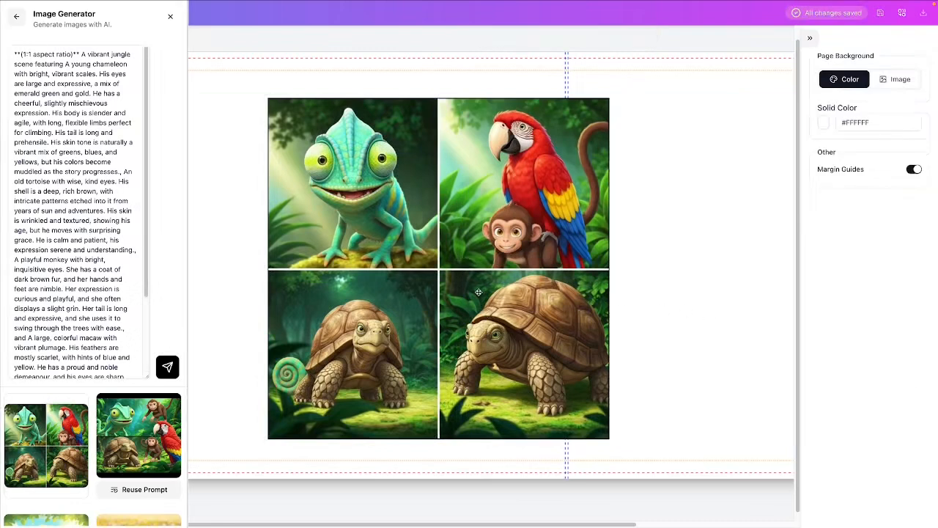
left_click(47, 445)
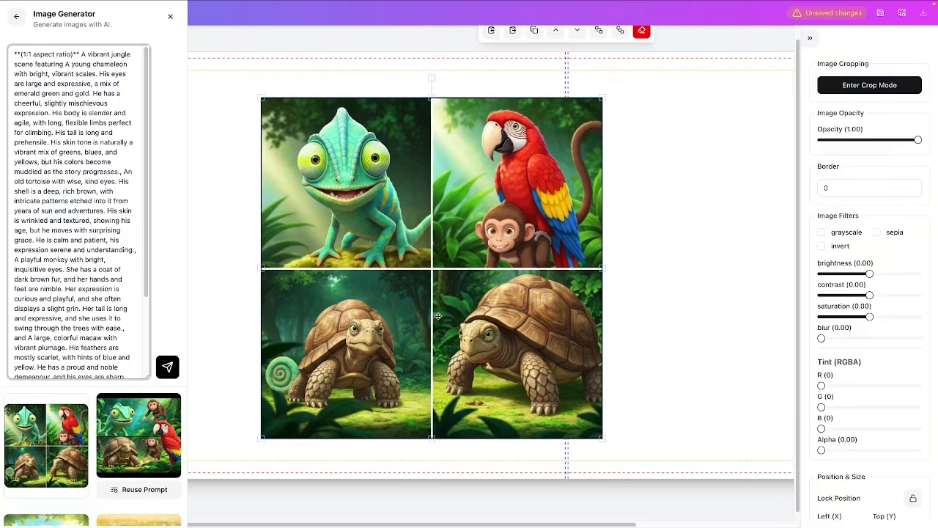
Delete the four-panel animal image from the cover.
key("Delete")
left_click(492, 317)
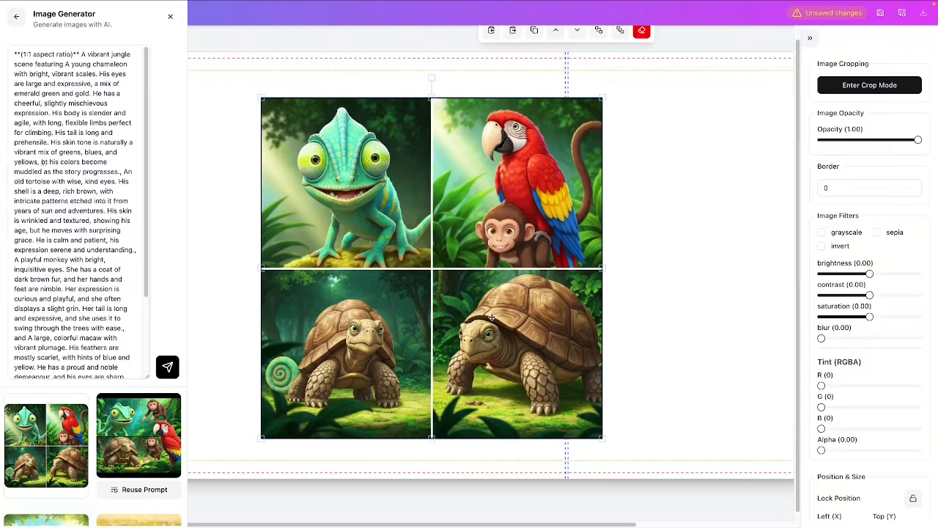
key("Delete")
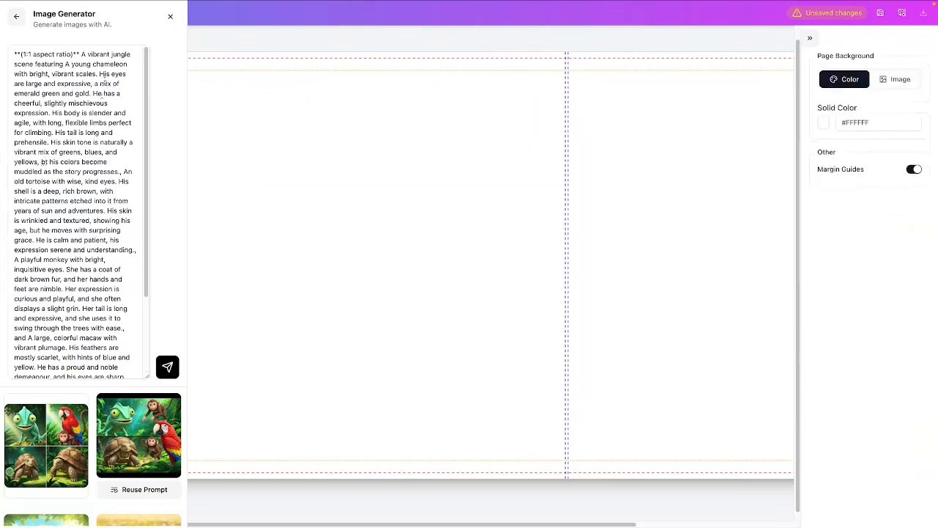
Cut the tortoise, monkey, macaw and style text from the prompt, keeping only the young chameleon's description, and generate a new image.
left_click_drag(125, 172, 126, 375)
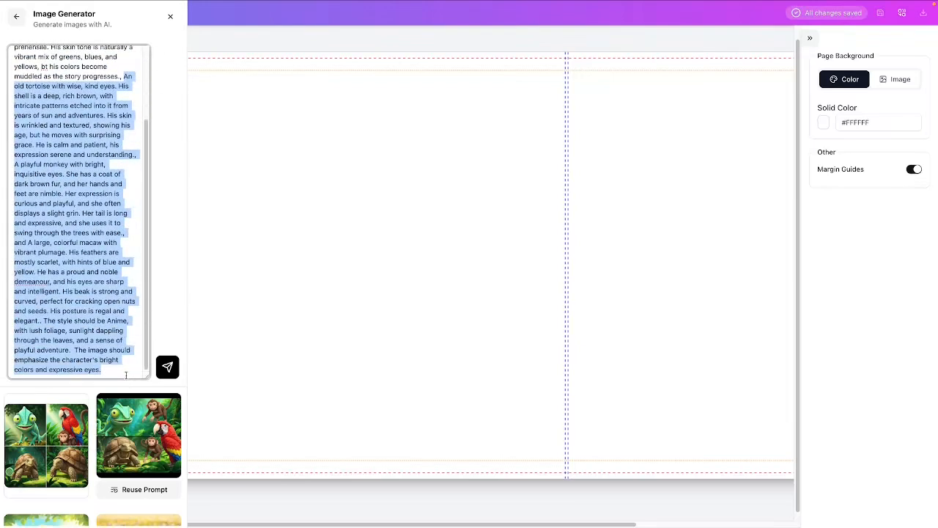
key("BackSpace")
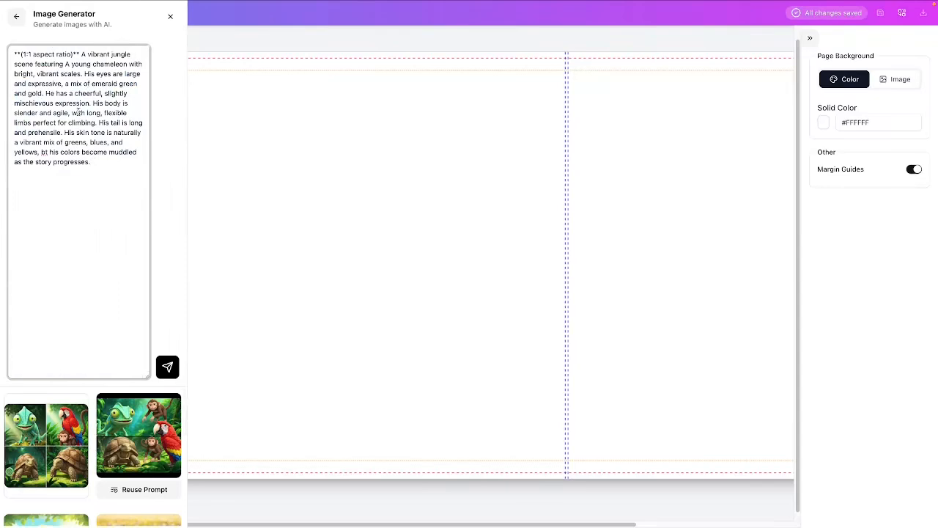
left_click_drag(107, 156, 108, 161)
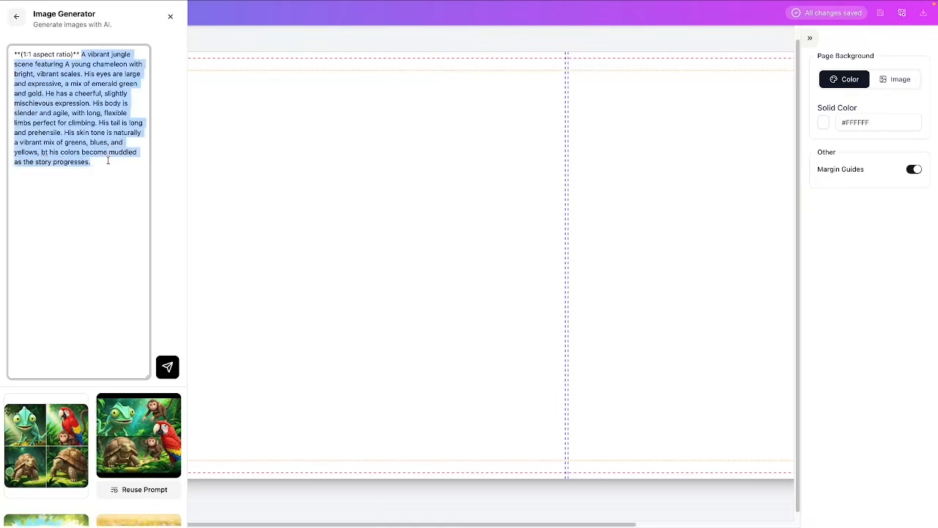
left_click_drag(148, 375, 157, 207)
left_click(167, 197)
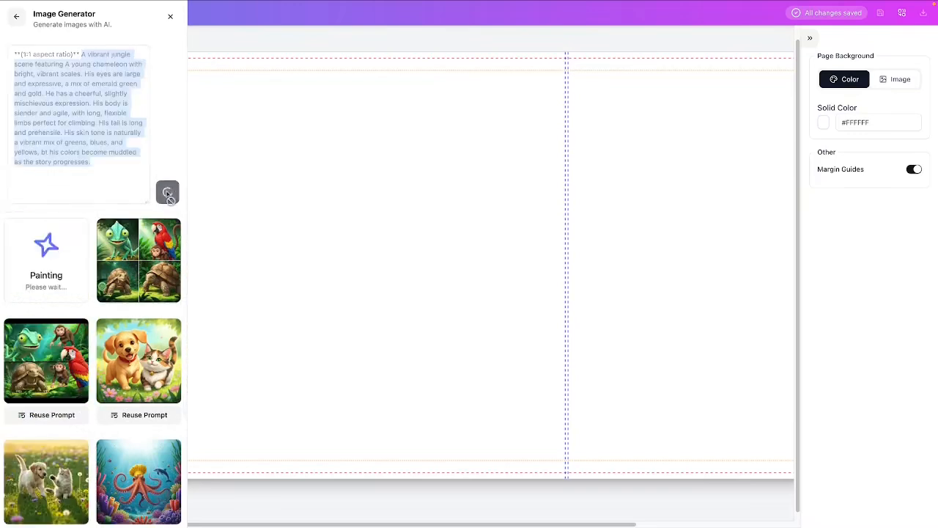
Place the newly generated chameleon image on the cover and scale it from the spine to fill the whole front cover.
left_click(42, 273)
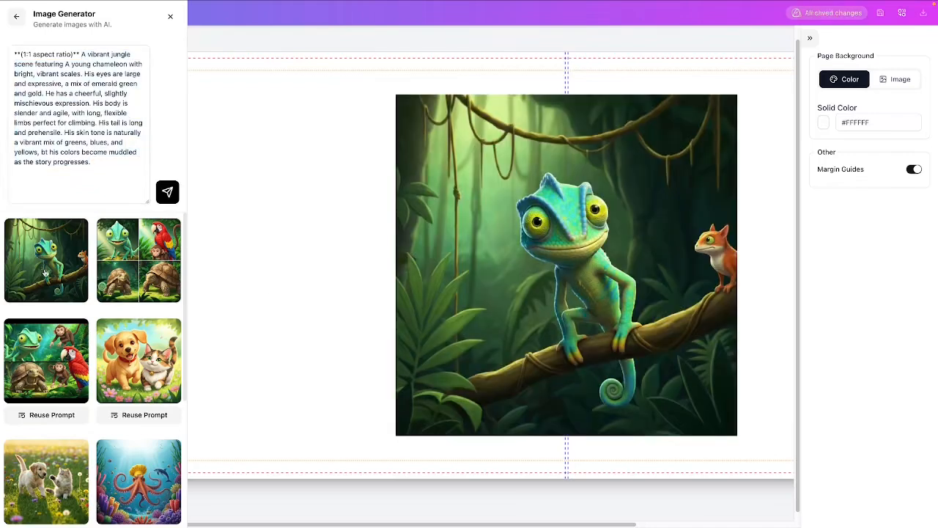
left_click(519, 290)
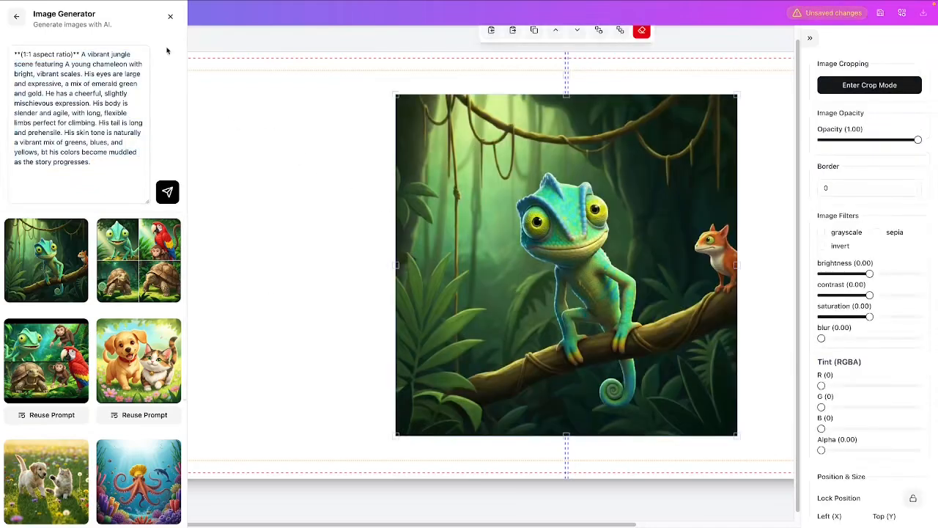
left_click(170, 17)
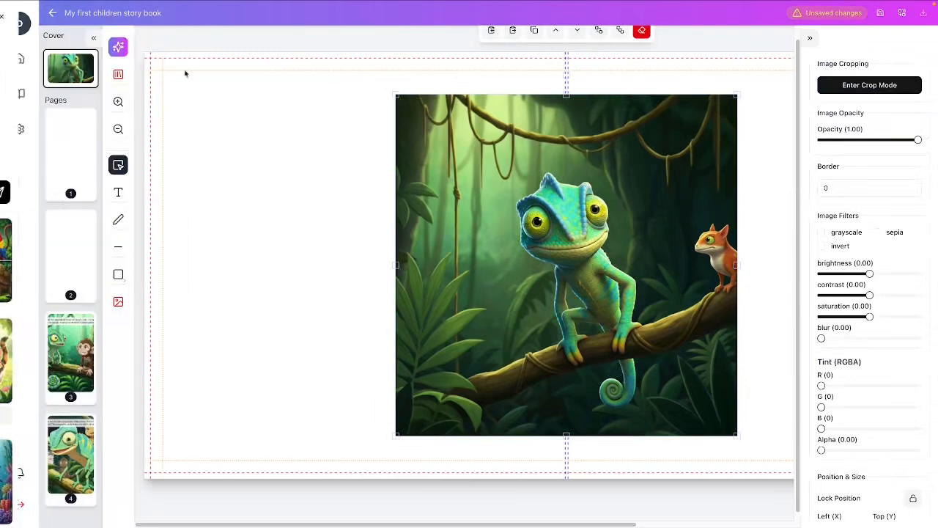
left_click_drag(466, 517, 624, 517)
left_click_drag(374, 306, 545, 261)
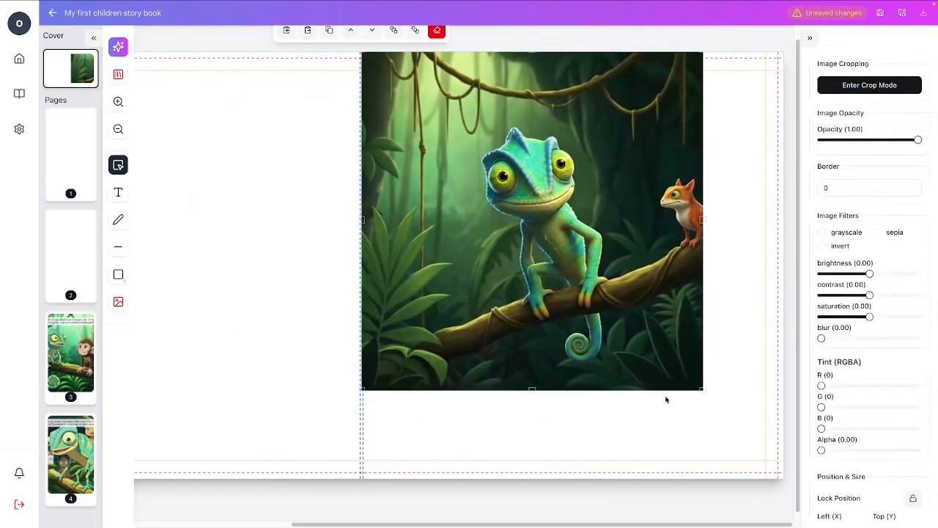
left_click_drag(705, 392, 792, 491)
left_click(286, 247)
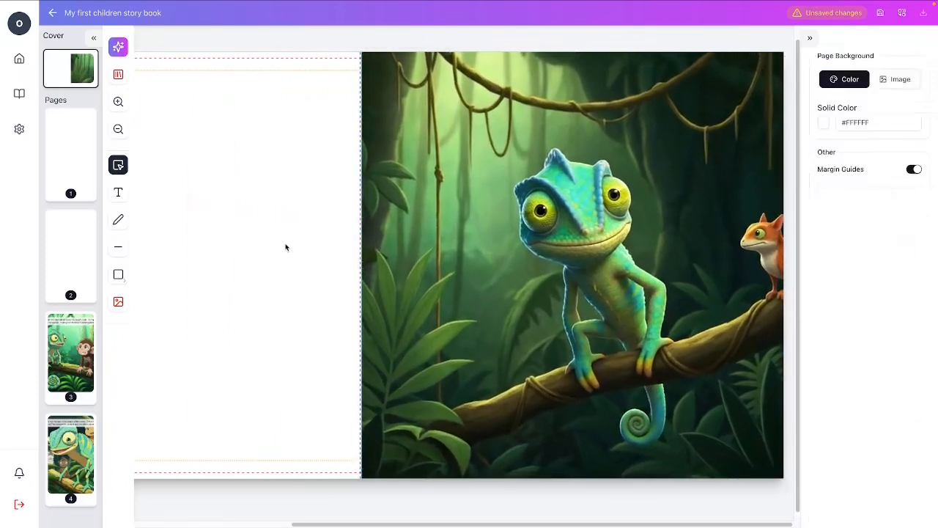
Set the cover's background colour to the dark green #3B6225, sampled from the leaves in the front cover image.
left_click_drag(343, 519, 185, 507)
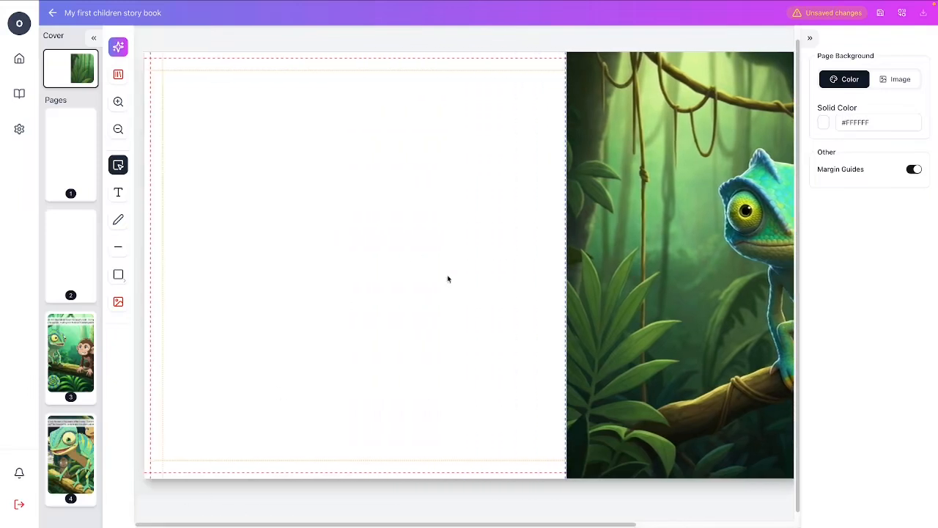
left_click(824, 123)
left_click(784, 284)
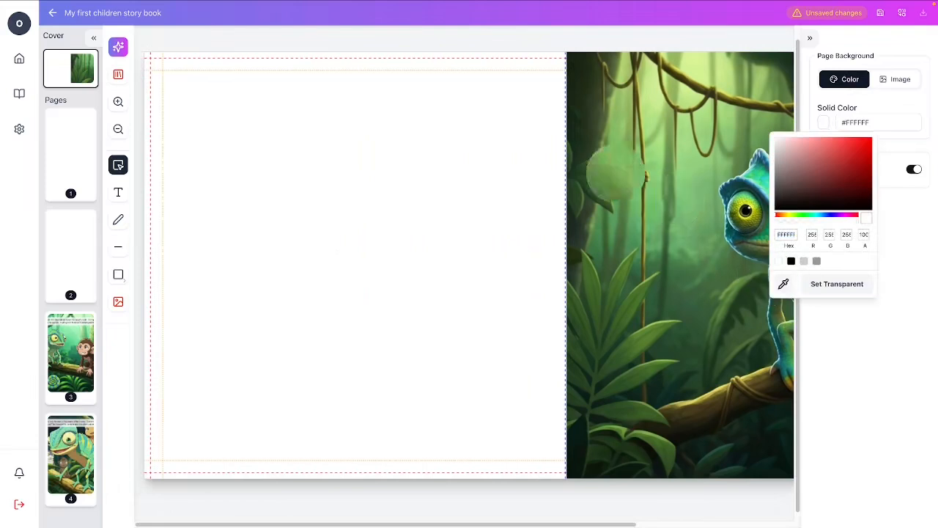
left_click(598, 305)
left_click(475, 207)
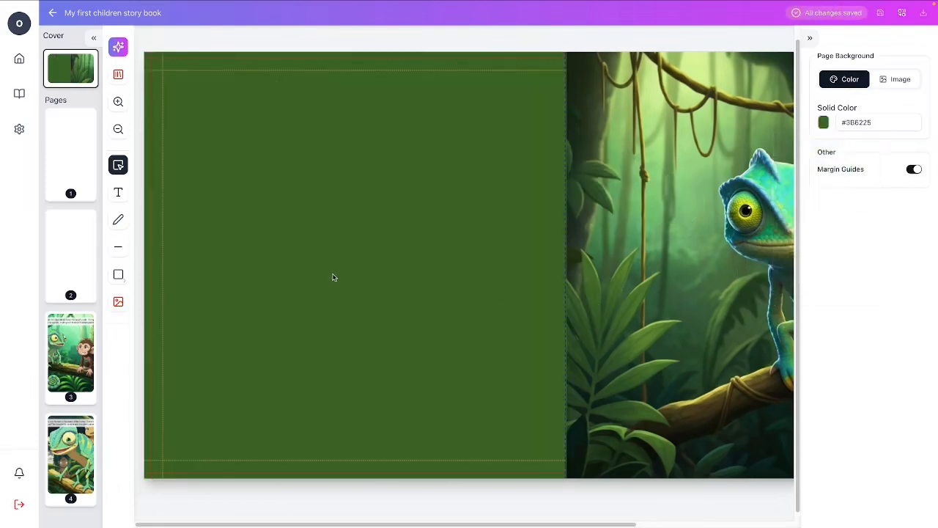
Place the earlier image of the chameleon, monkeys, tortoise and macaw on the back cover and close the image generator.
left_click(118, 301)
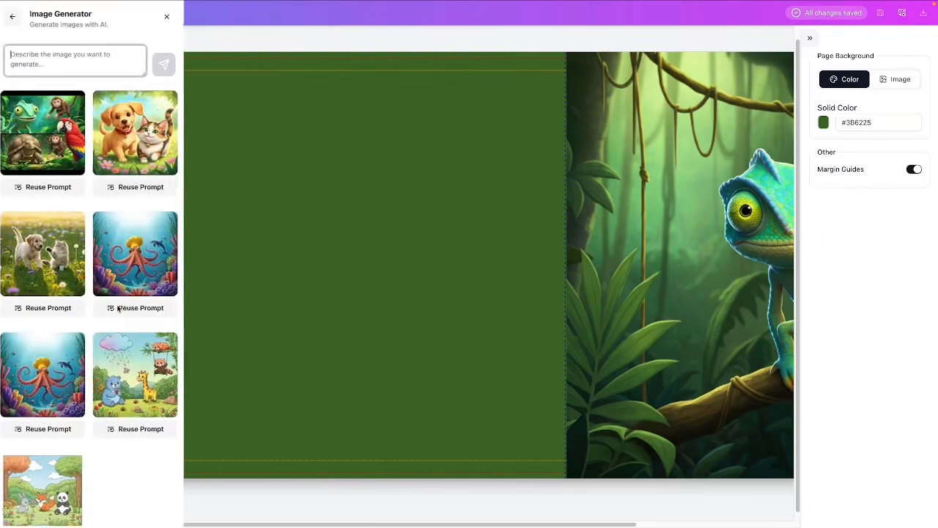
left_click(48, 136)
left_click_drag(643, 294, 435, 303)
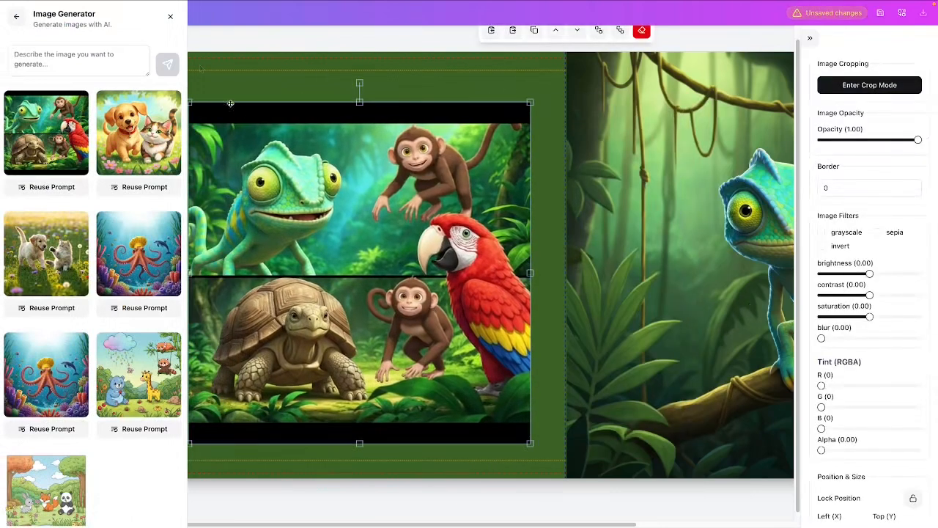
left_click(170, 16)
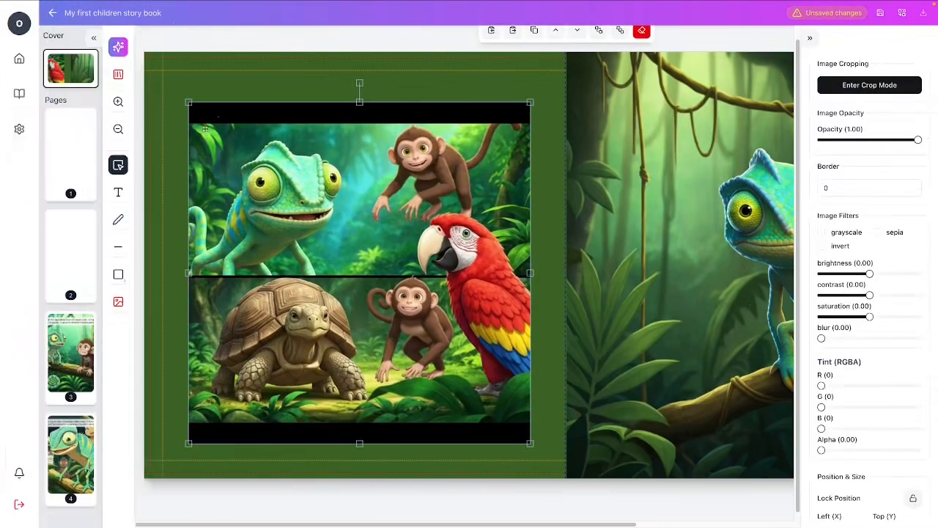
Crop the black bands above and below the back cover image, leaving an area of 700 by 611.
left_click(869, 87)
left_click_drag(360, 102, 360, 124)
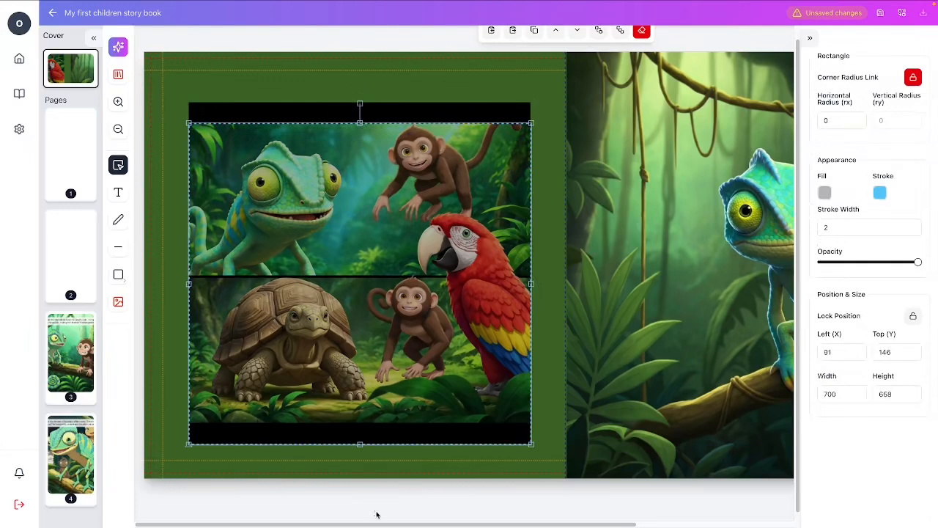
left_click_drag(360, 444, 359, 423)
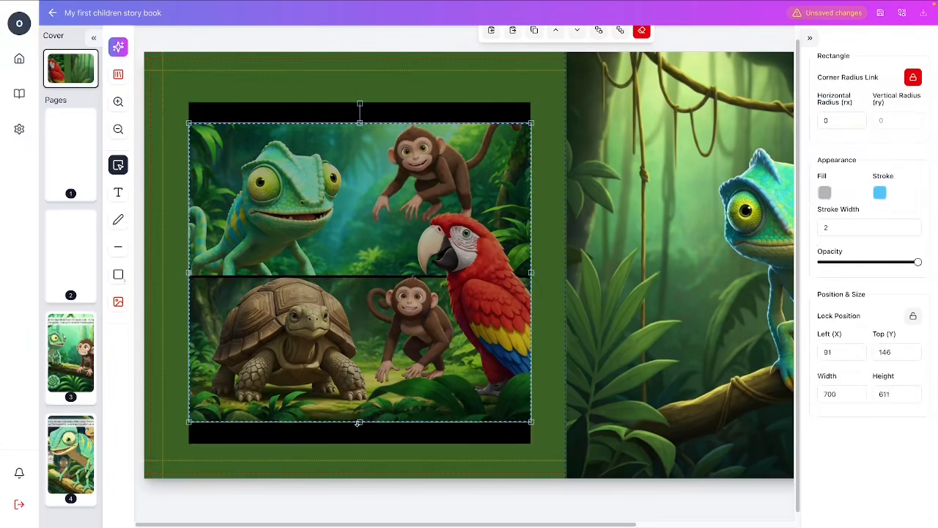
left_click(376, 302)
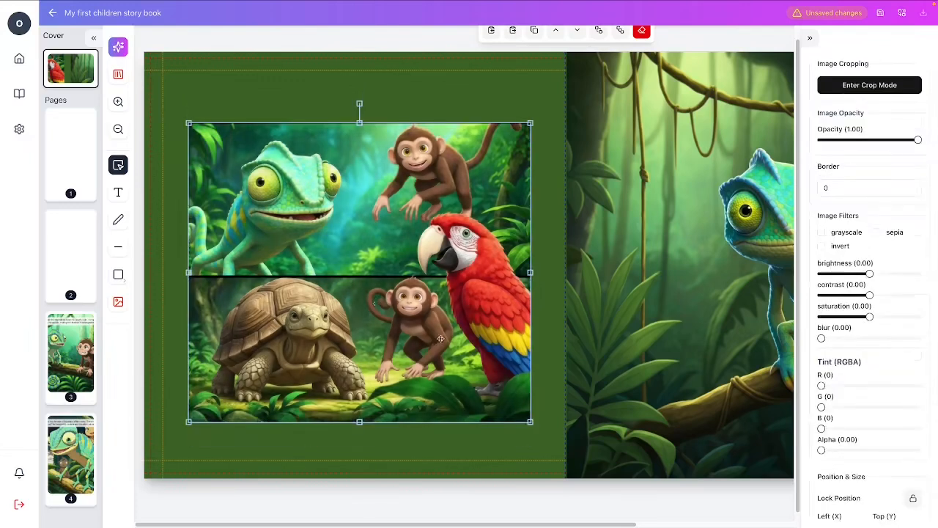
left_click(536, 412)
Enlarge the cropped animal image to cover the whole back cover and send it behind the front cover image.
left_click_drag(414, 325, 364, 245)
left_click_drag(482, 349, 607, 524)
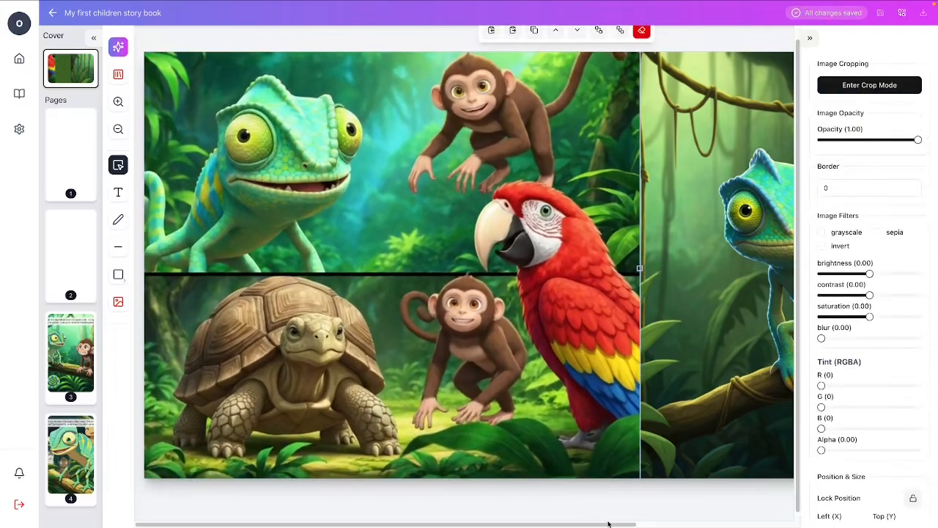
right_click(386, 267)
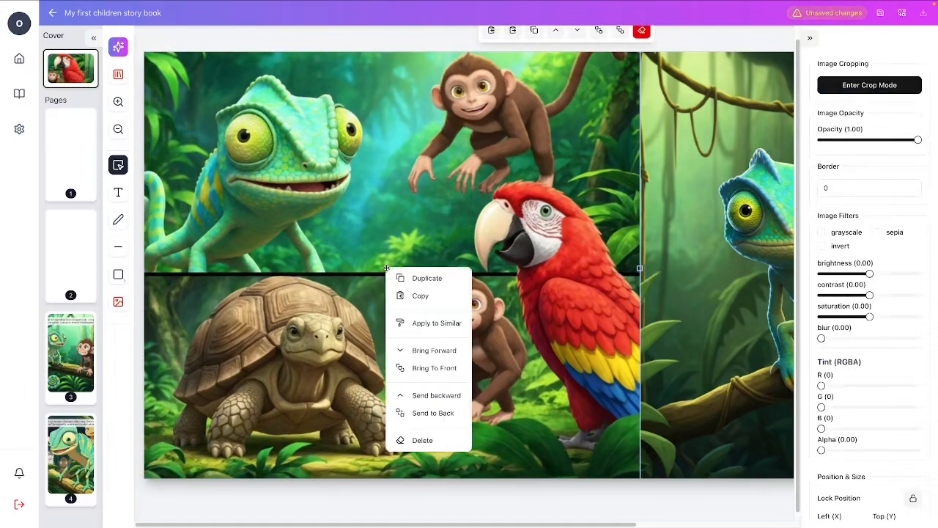
left_click(447, 413)
left_click(587, 493)
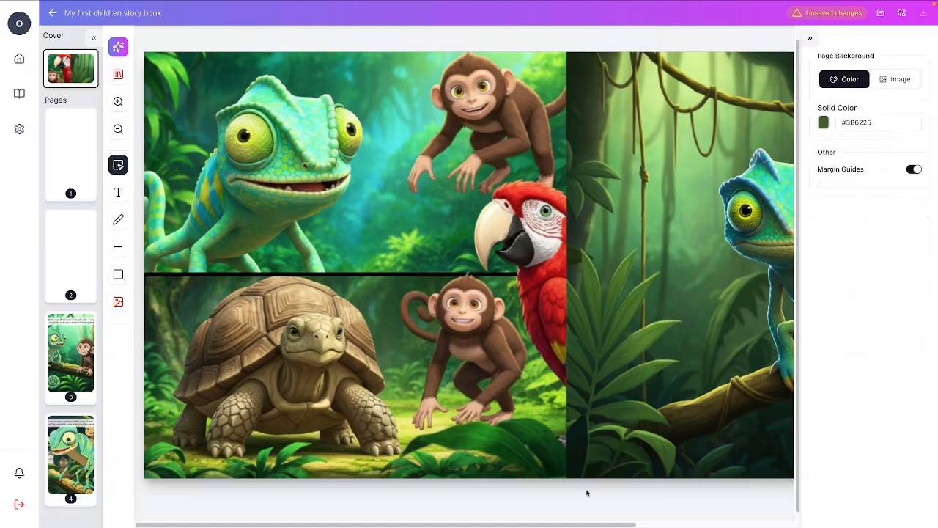
left_click_drag(495, 422, 455, 419)
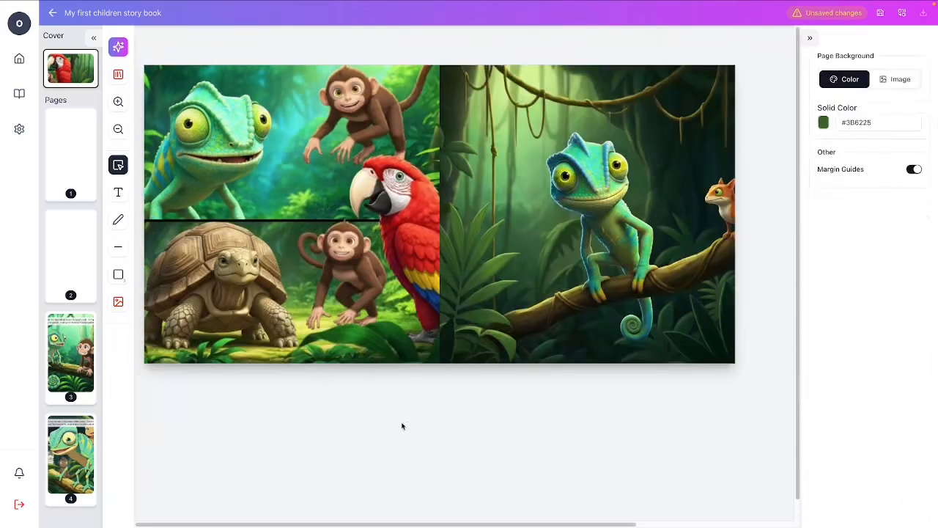
Delete the animal image from the back cover.
left_click(324, 248)
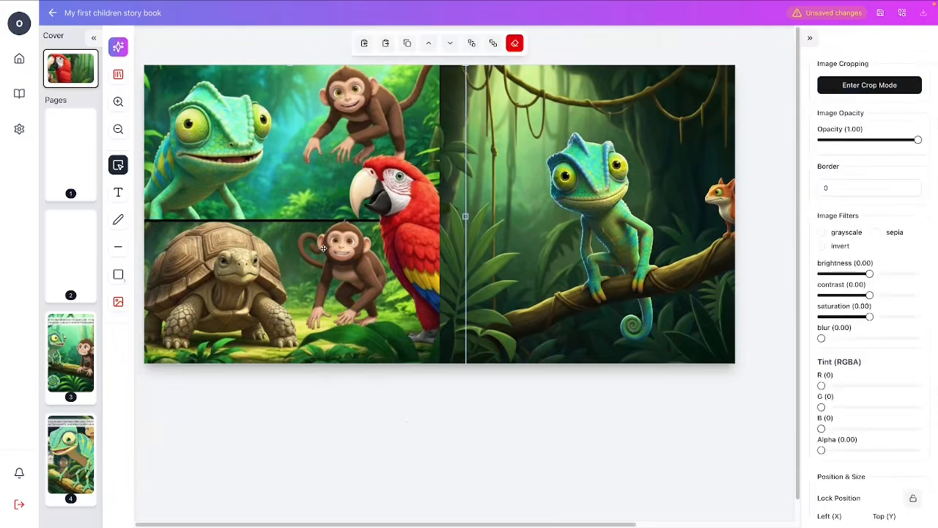
key("Delete")
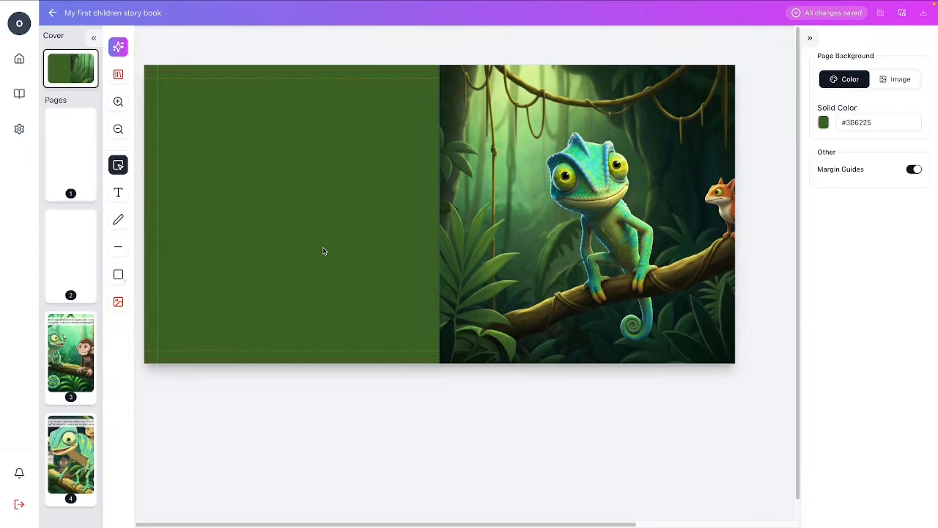
Add a text box on the green back cover and open AI Writer for it.
scroll(680, 246, "right", 1)
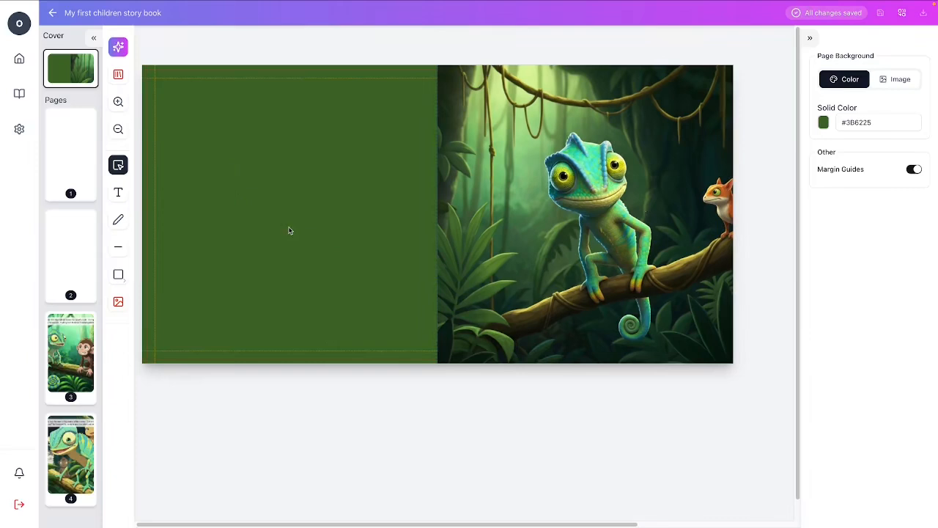
left_click(118, 192)
left_click(237, 220)
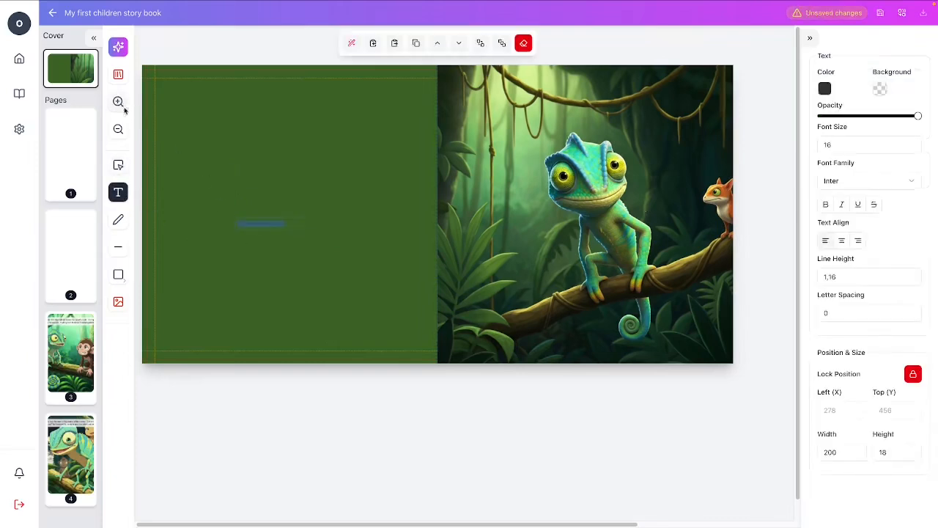
left_click(118, 164)
left_click(350, 44)
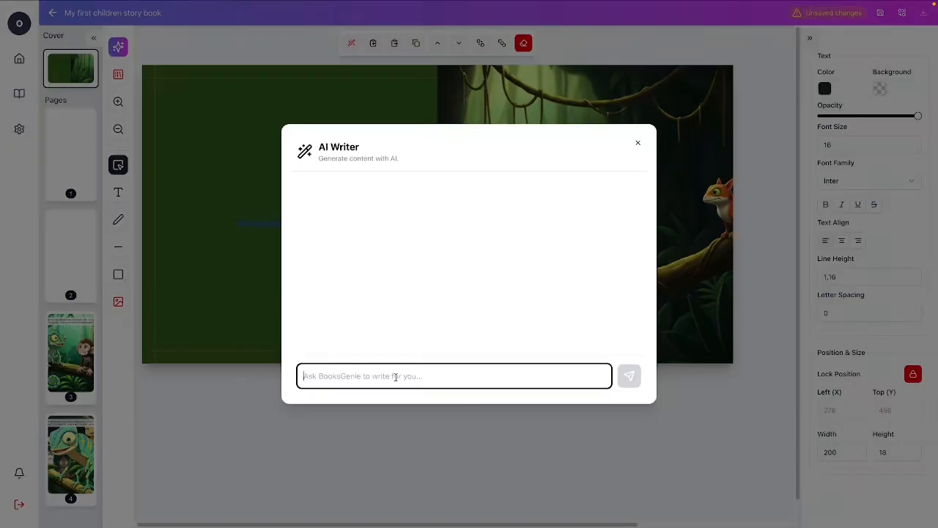
Generate text with the prompt "Write a copyright notice page for a children story book" and insert it into the text box.
type("Write")
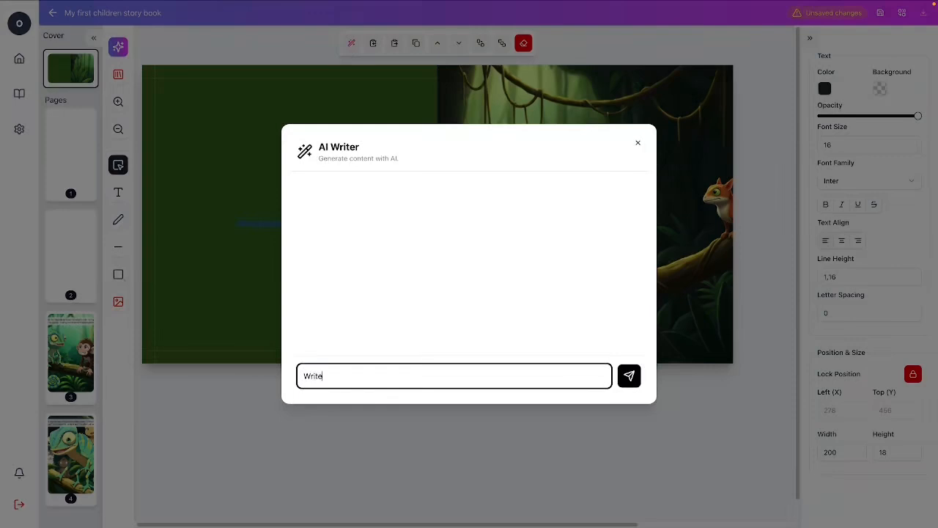
type(" a copyright notice pagee")
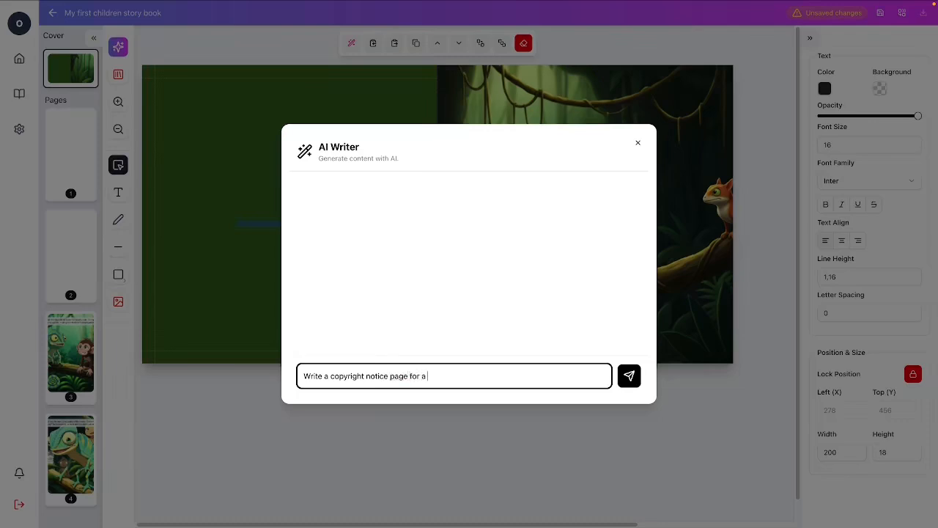
type(" for a children story book")
left_click(624, 377)
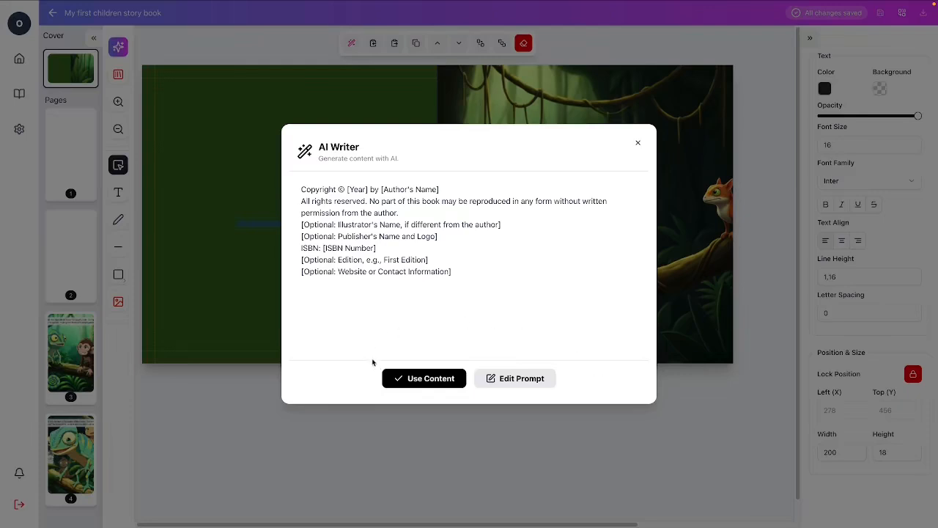
left_click(417, 378)
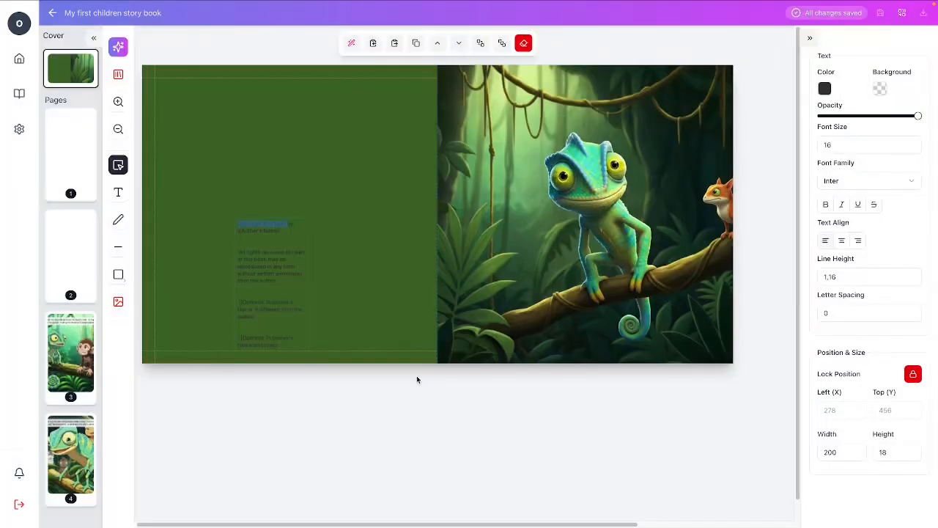
Widen the copyright text box to about 555 and move it to about X 174, Y 320 on the back cover.
left_click(284, 275)
left_click_drag(311, 321, 431, 292)
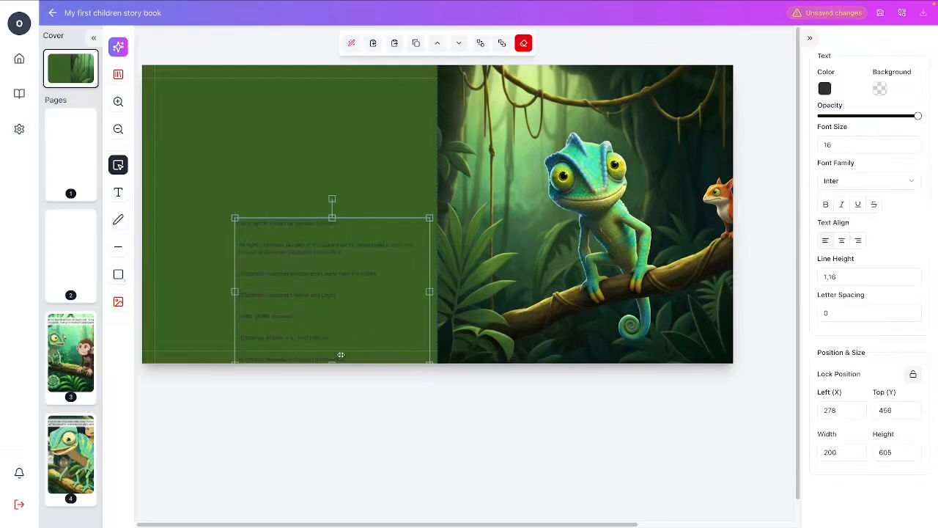
left_click_drag(308, 259, 272, 214)
Delete the optional placeholder and ISBN lines below the "All rights reserved" paragraph of the copyright notice.
double_click(266, 228)
left_click_drag(203, 226, 337, 315)
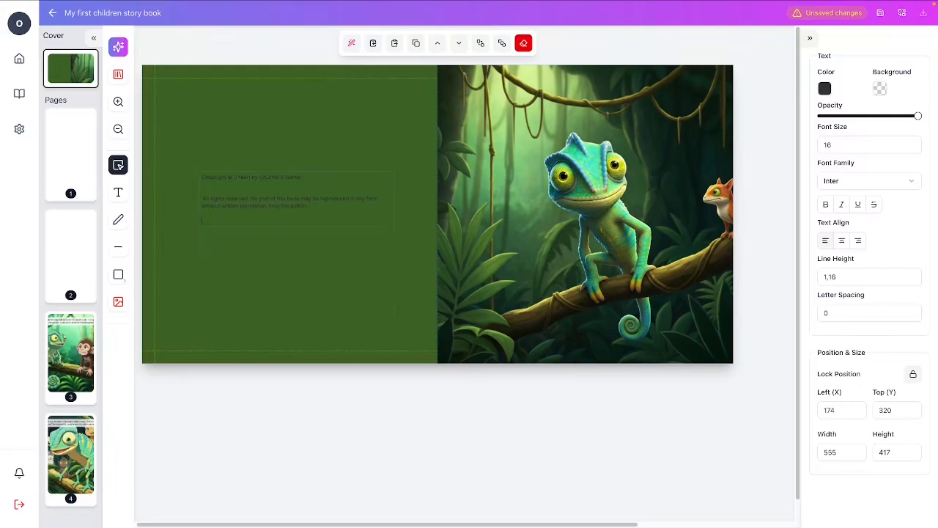
Recolour the copyright notice on the back cover near-white and set its font size to 20.
left_click(339, 302)
left_click(283, 217)
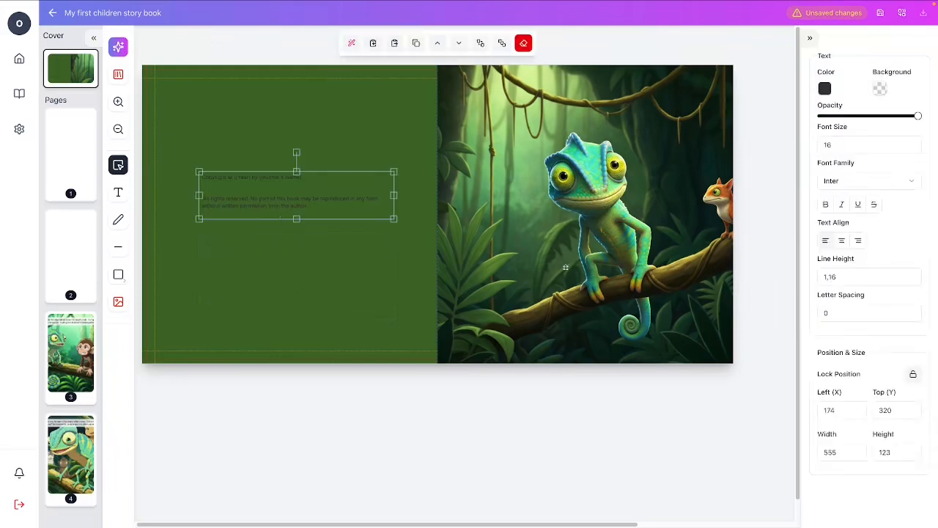
left_click(825, 89)
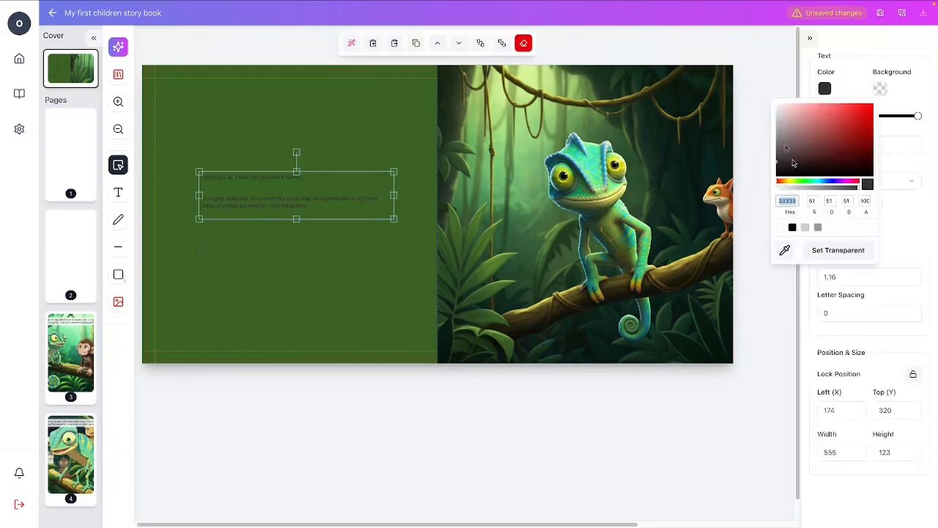
left_click(780, 108)
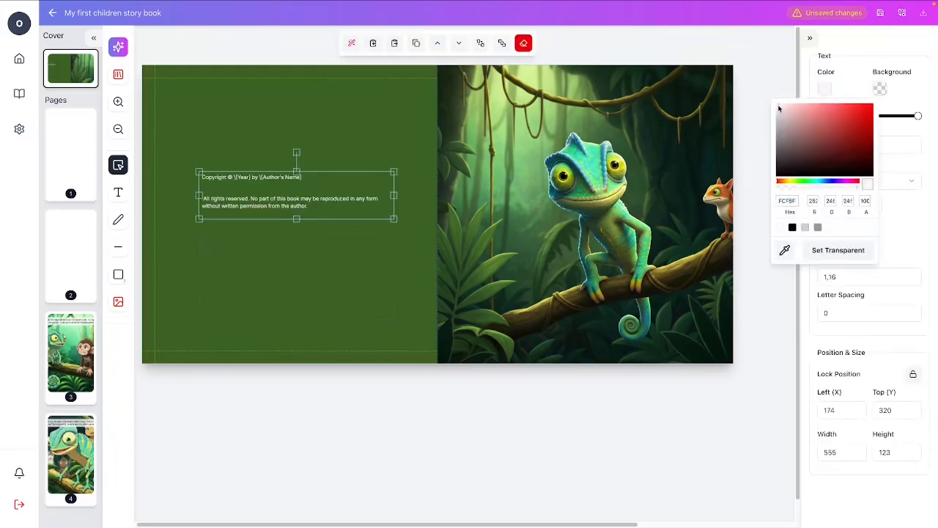
left_click(903, 235)
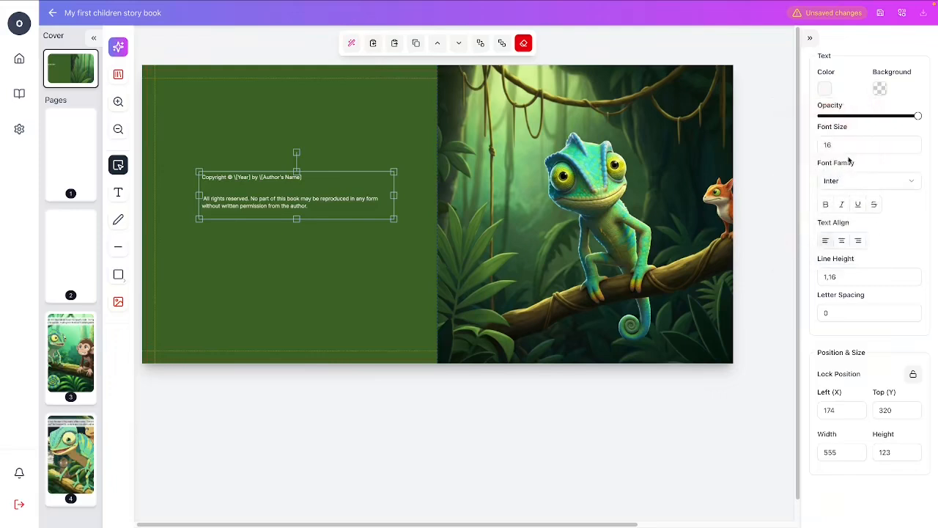
left_click(912, 142)
left_click(912, 142)
left_click(912, 142)
left_click(912, 142)
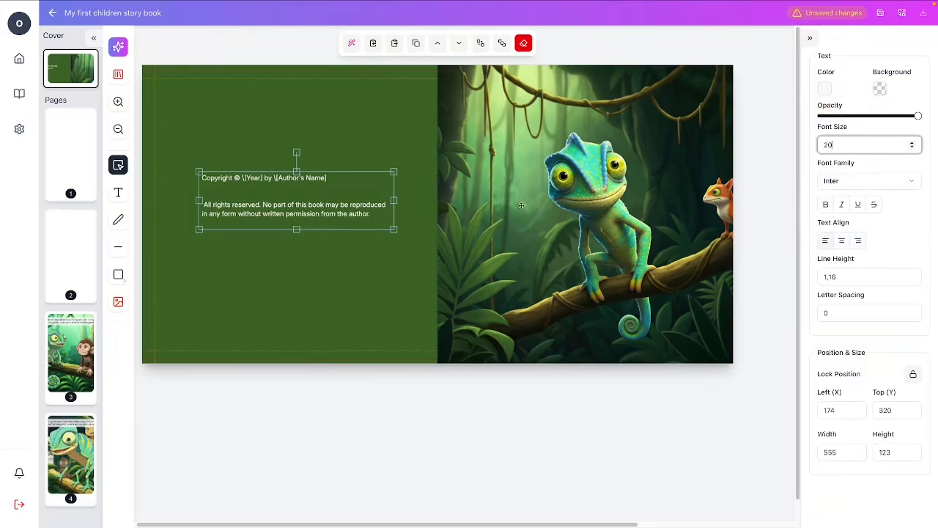
Replace the year and author placeholders in the copyright line with "Your Publishing Name".
double_click(257, 201)
left_click_drag(240, 179, 330, 178)
left_click(331, 178)
left_click_drag(241, 178, 329, 177)
key("BackSpace")
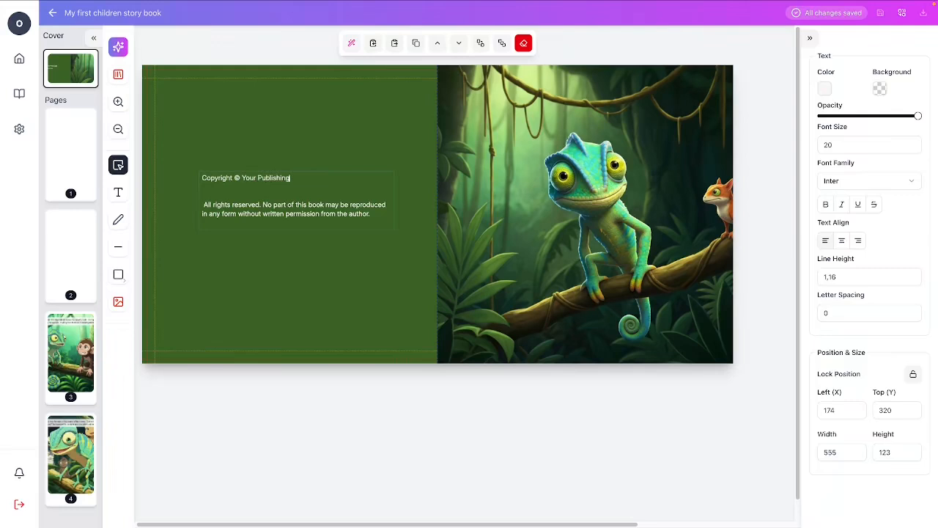
left_click(292, 249)
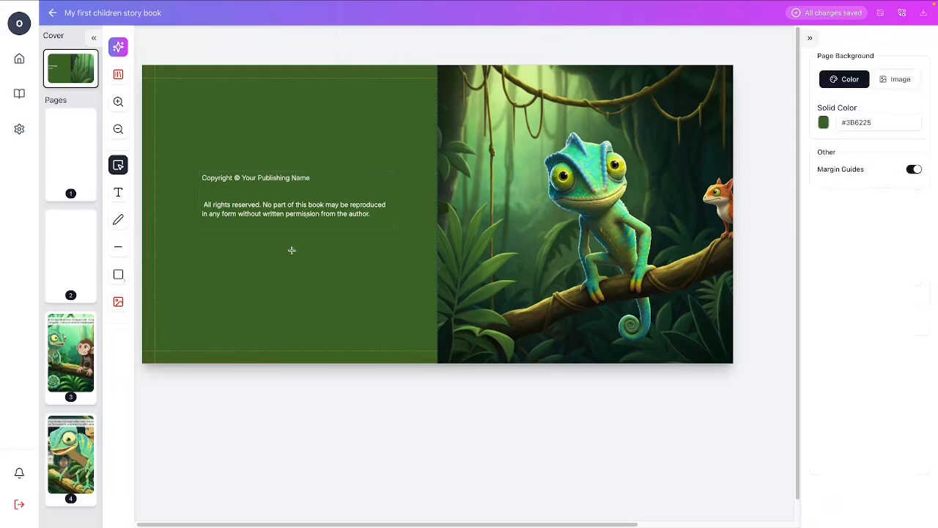
Remove the extra blank line and leading space before "All rights reserved", and move the notice to the lower part of the back cover.
left_click(330, 227)
double_click(313, 194)
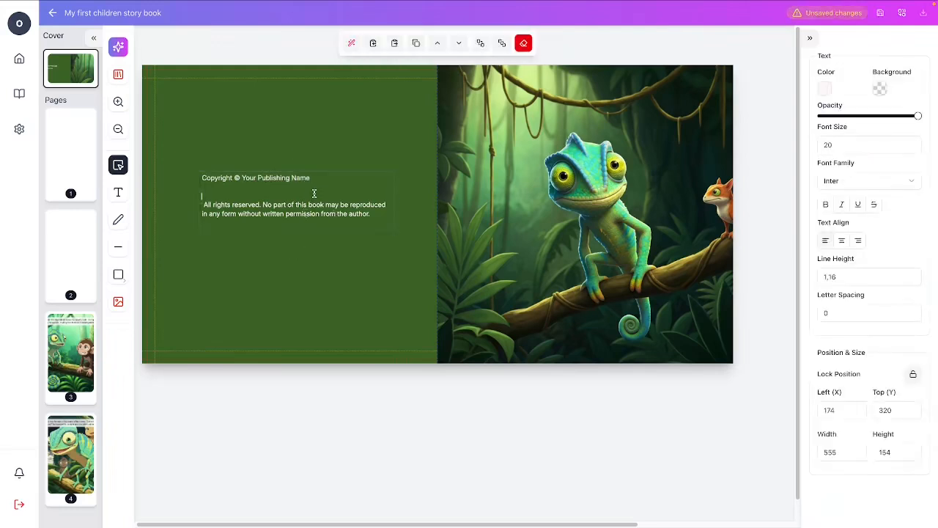
key("BackSpace")
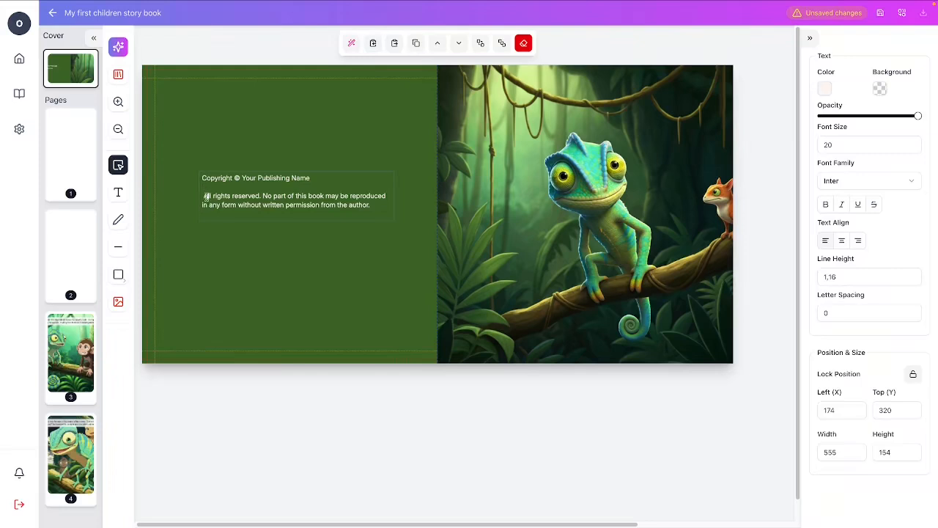
left_click(261, 258)
left_click_drag(296, 208, 264, 308)
left_click(321, 389)
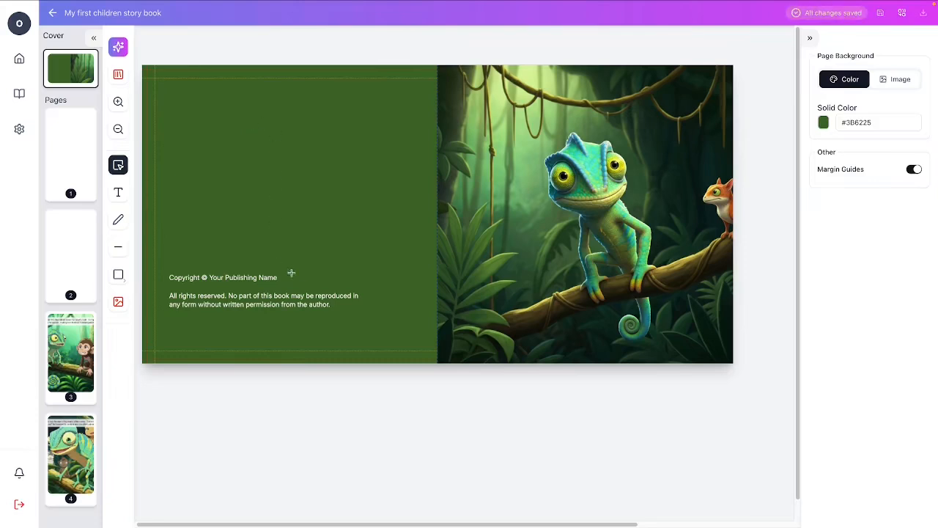
Add a text box on the front cover and paste the title "The Chameleon's Tangled Colors".
left_click(118, 274)
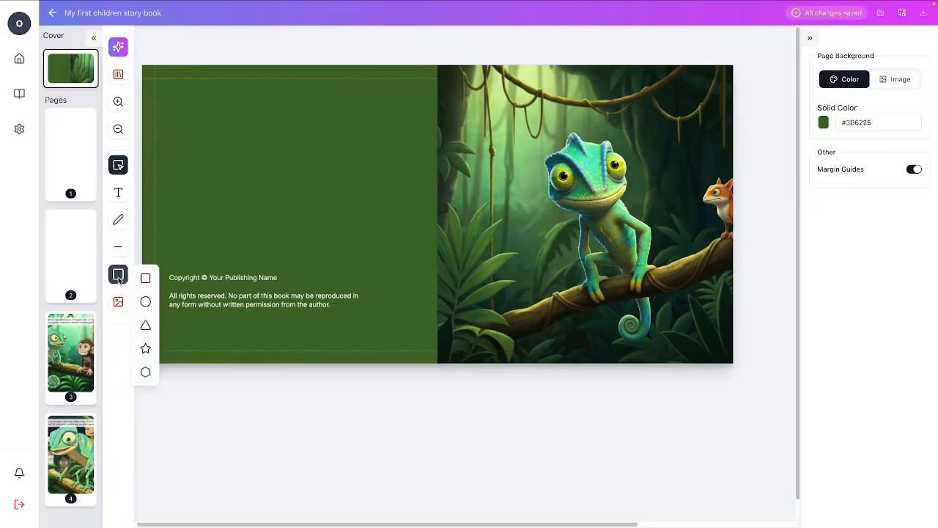
left_click(144, 278)
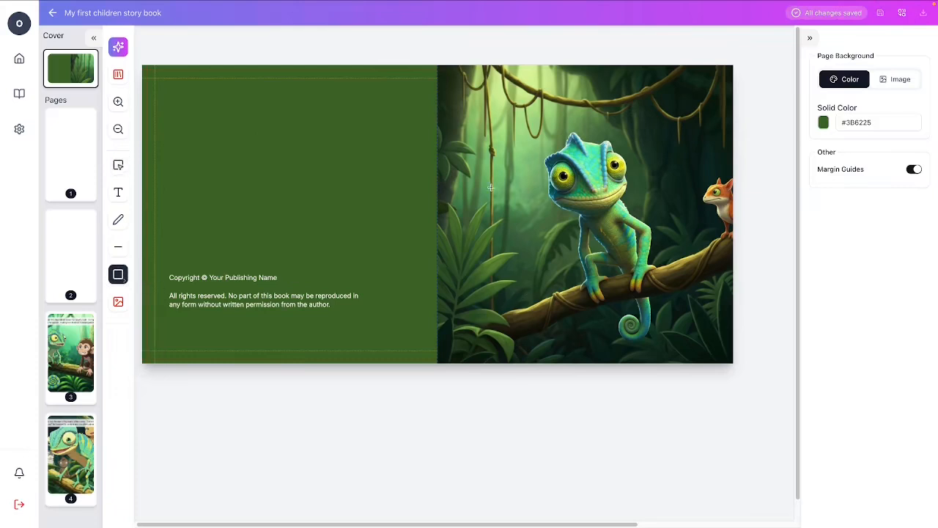
left_click(118, 192)
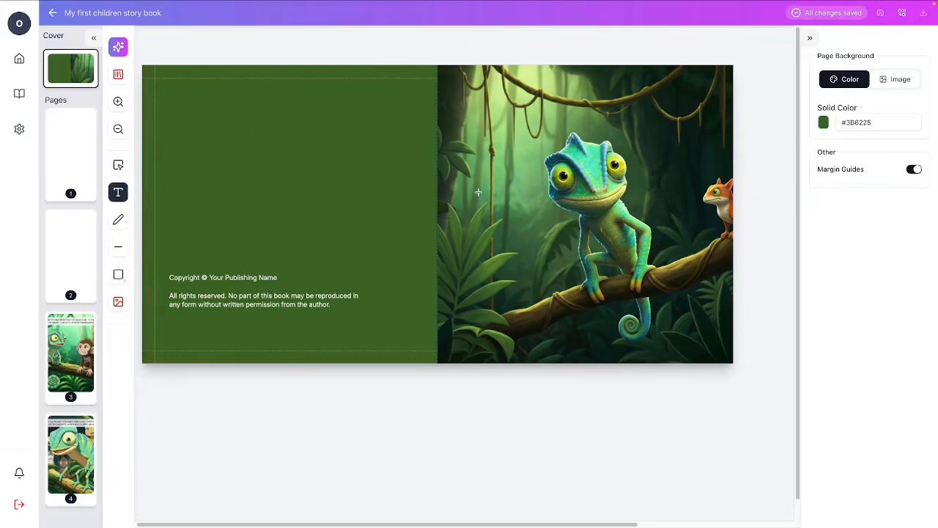
left_click(478, 192)
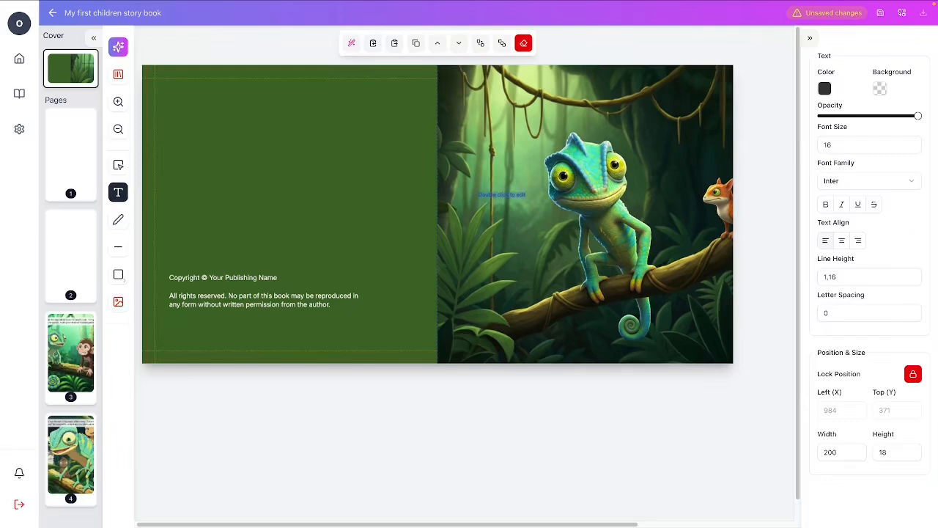
left_click(516, 196)
key("super+v")
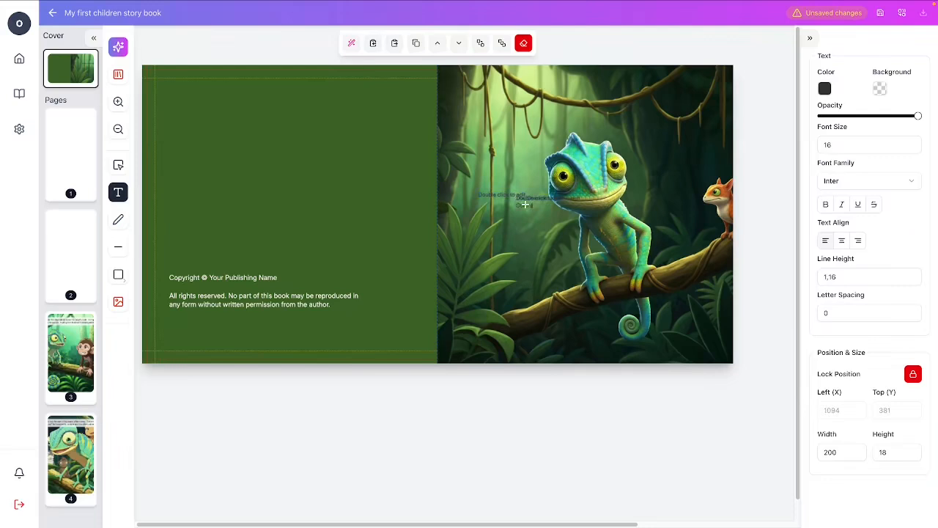
left_click(118, 164)
left_click(491, 187)
left_click(492, 196)
key("BackSpace")
Move the title text box to about X 988, Y 447 and colour it white (FFFFFF).
left_click_drag(526, 205, 487, 229)
left_click(528, 206)
left_click(547, 218)
left_click(824, 91)
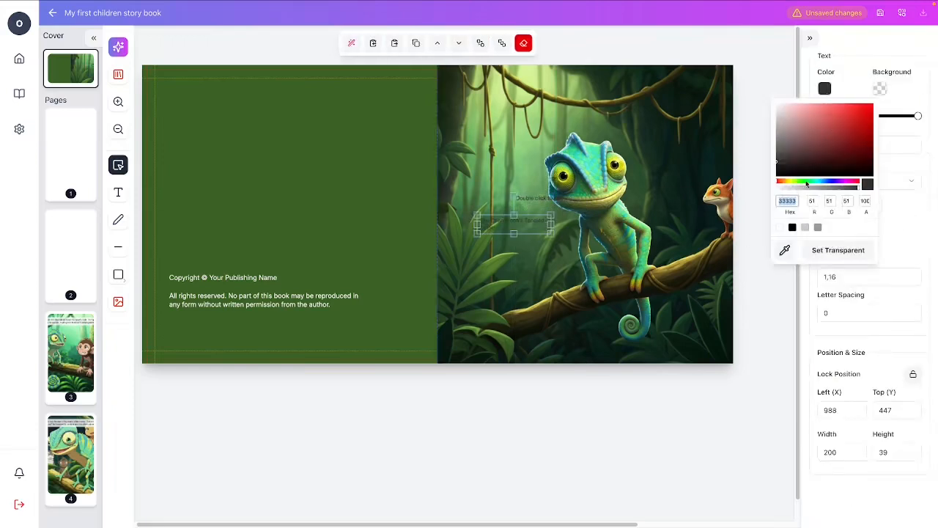
left_click_drag(785, 146, 763, 96)
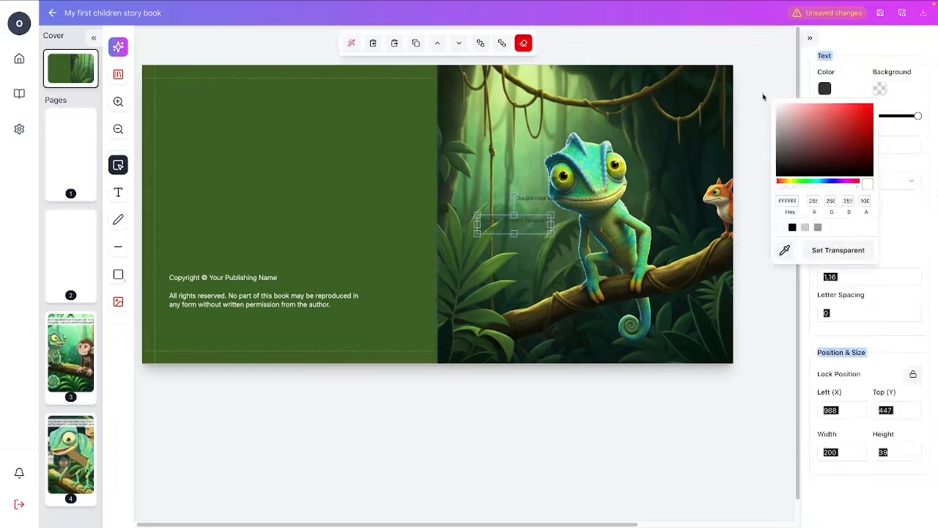
Delete the leftover "Double click to edit" placeholder above the title.
left_click(531, 201)
key("Delete")
left_click(515, 230)
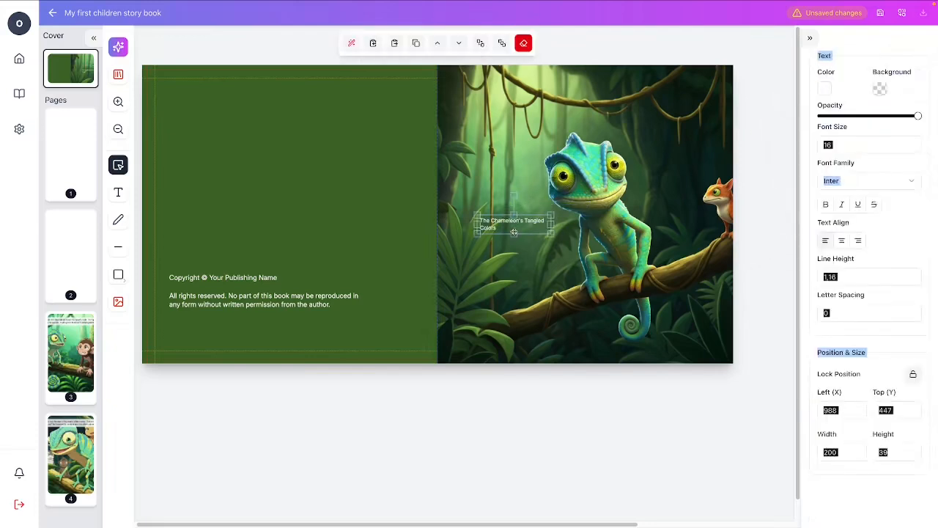
Try the Bebas Neue font on the cover title.
left_click(890, 277)
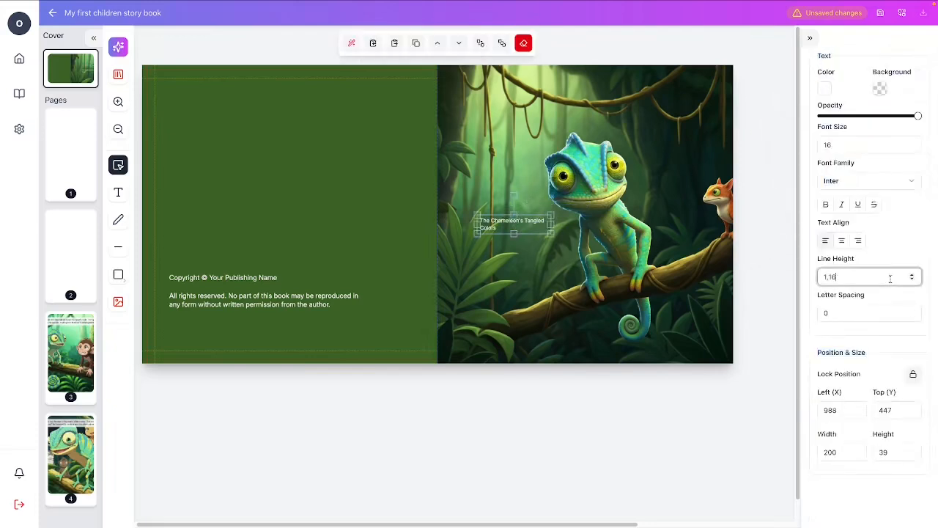
left_click(912, 181)
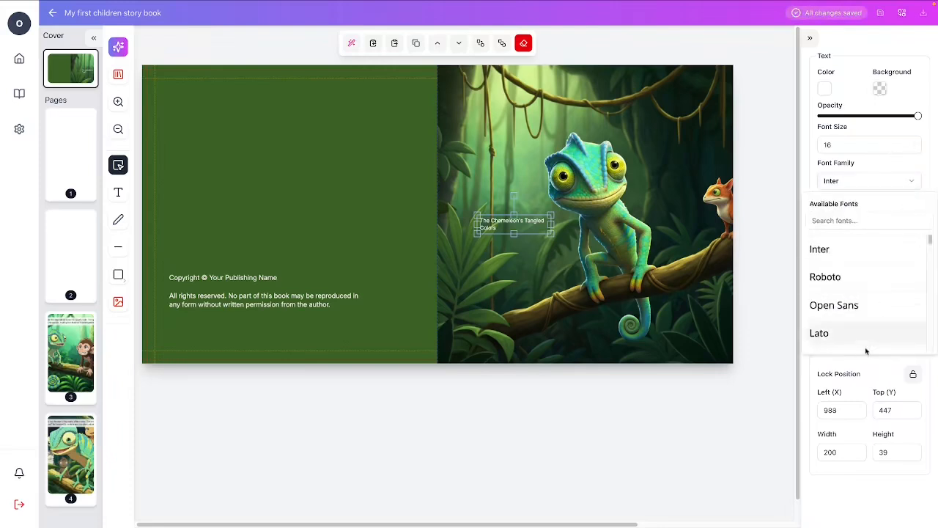
scroll(883, 325, "down", 3)
scroll(882, 328, "down", 6)
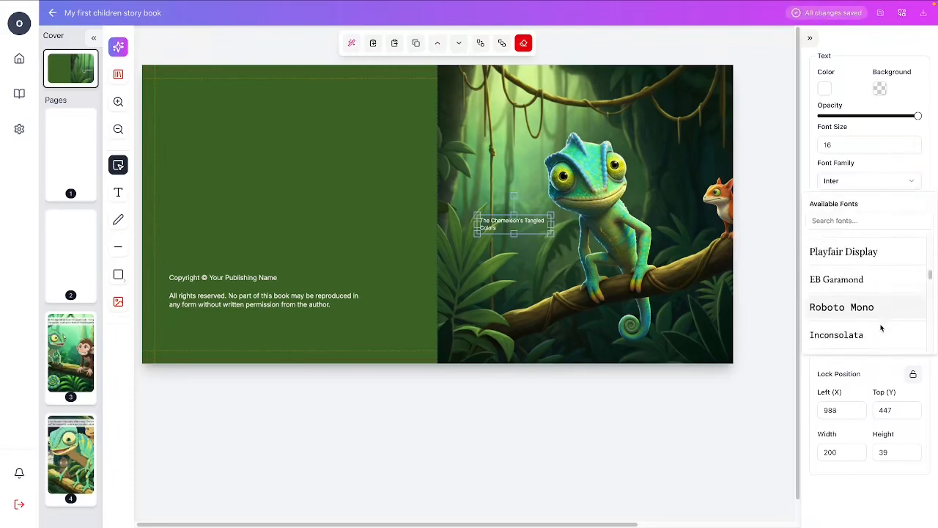
scroll(883, 329, "down", 2)
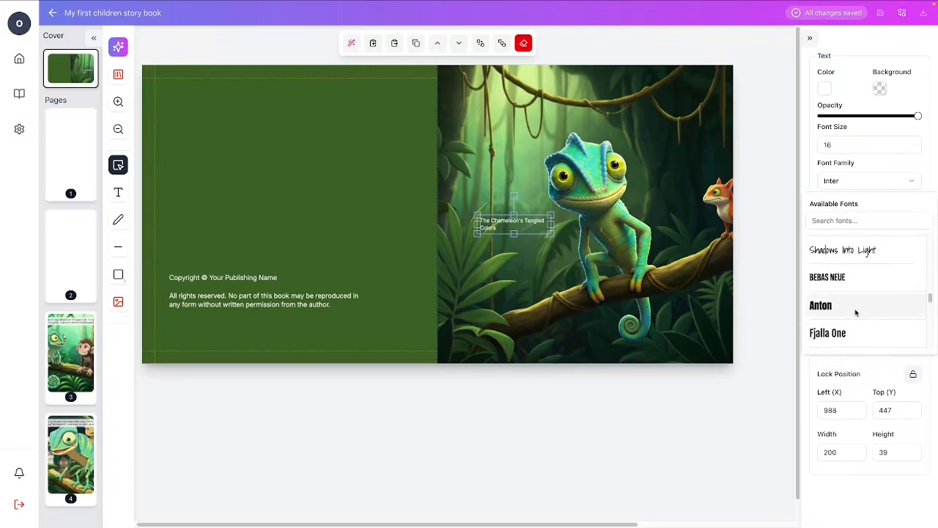
left_click(850, 277)
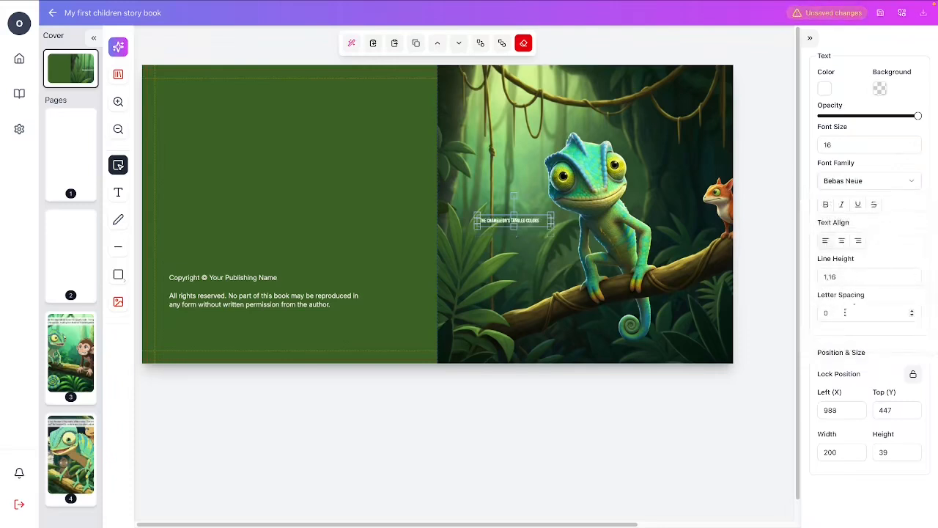
Enlarge the cover title to font size 62 and set its font family to Fjalla One.
left_click_drag(914, 143, 914, 143)
left_click(912, 181)
scroll(878, 323, "down", 8)
scroll(879, 337, "down", 5)
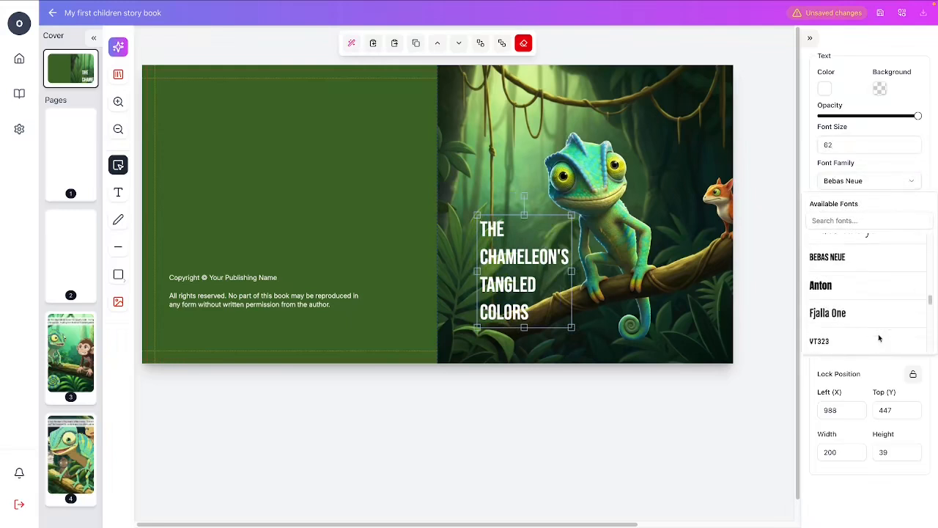
left_click(870, 305)
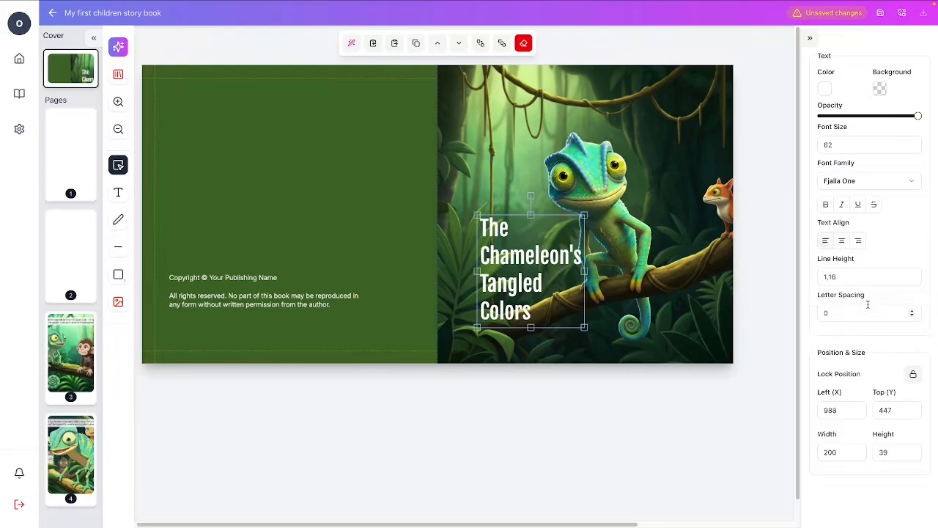
Set the title's font size to 74 and move it to about X 911, Y 335 on the front cover.
left_click_drag(512, 269, 490, 240)
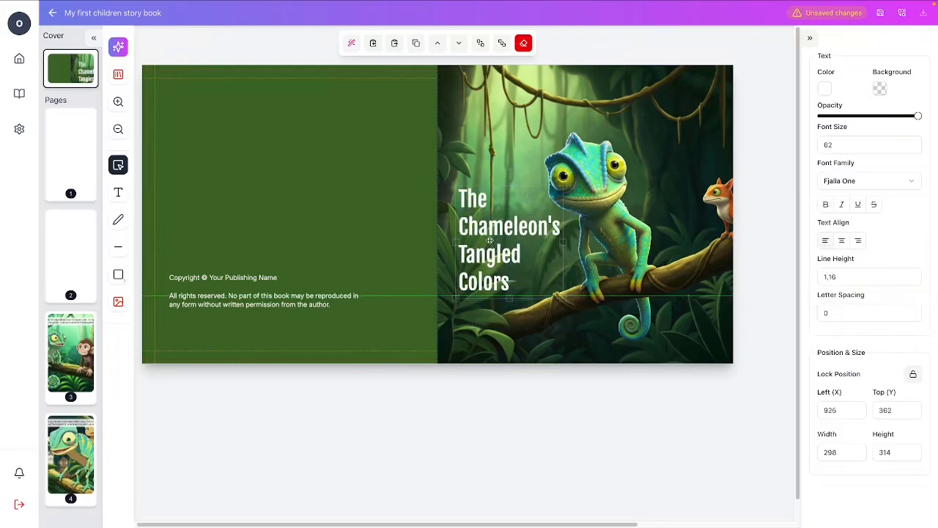
left_click(912, 145)
left_click(912, 144)
left_click(912, 145)
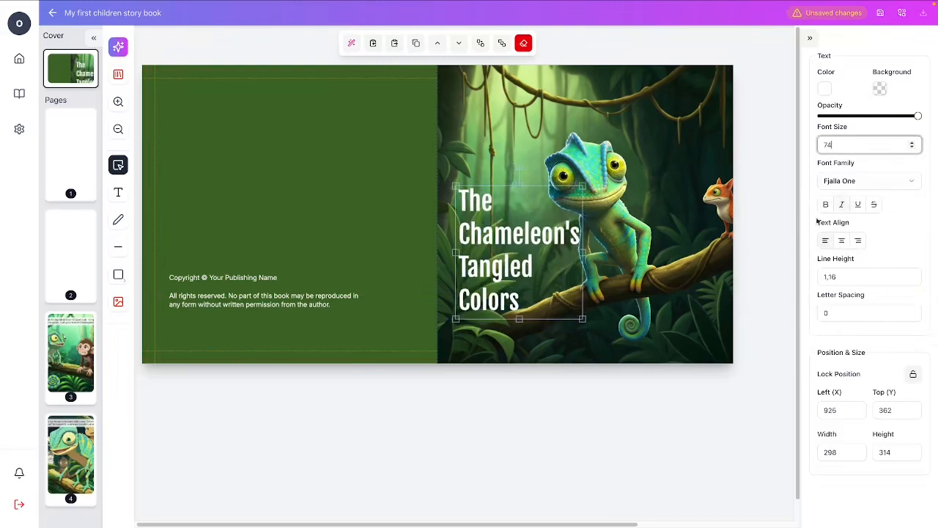
left_click(598, 436)
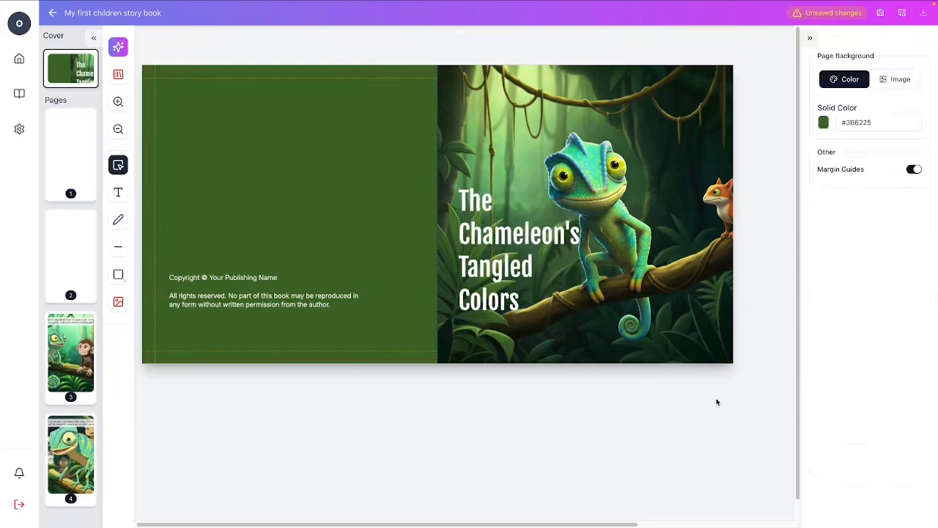
left_click_drag(499, 229, 493, 220)
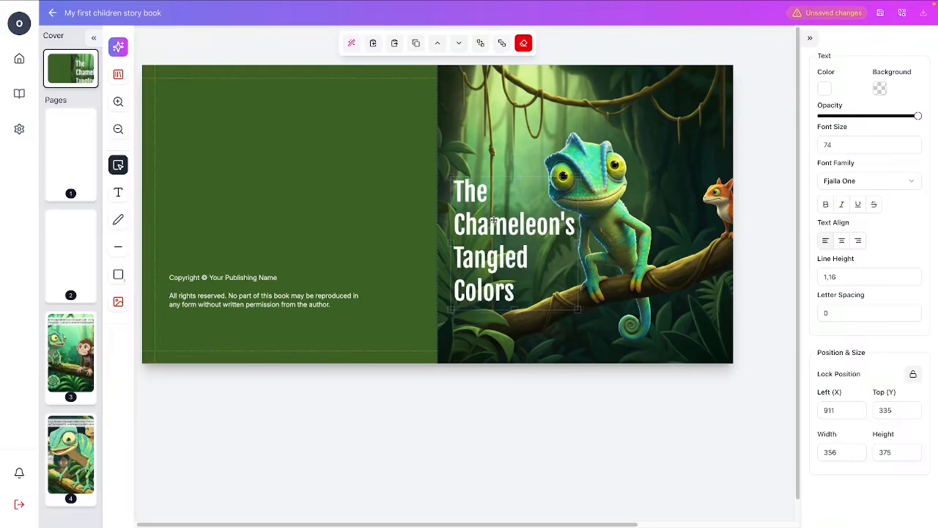
left_click(598, 424)
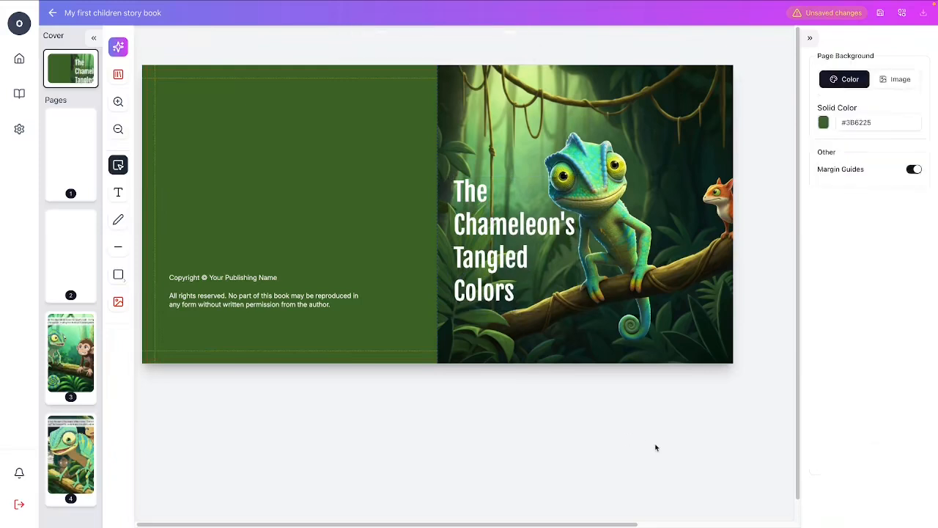
Open page 1 and add a text box reading "This Belongs to:" in its upper part.
scroll(657, 447, "down", 1)
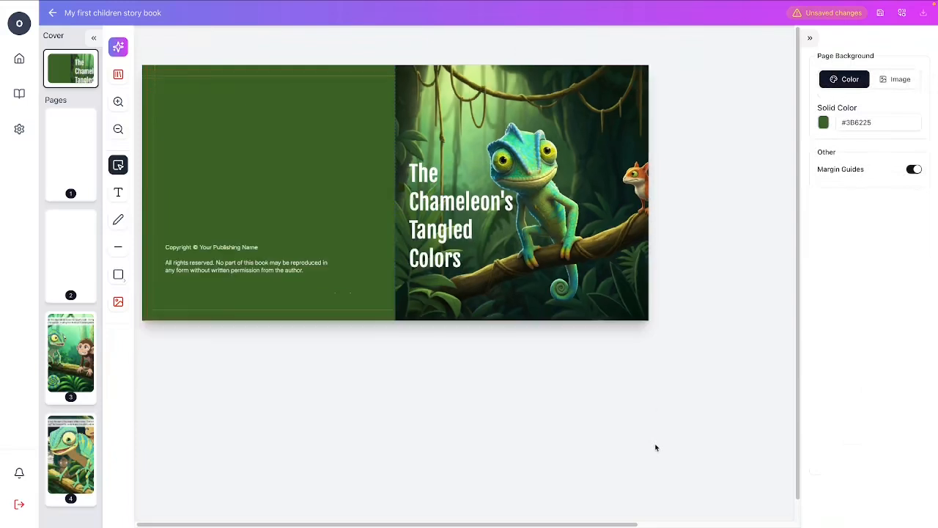
scroll(550, 343, "down", 1)
scroll(553, 346, "up", 1)
left_click(88, 154)
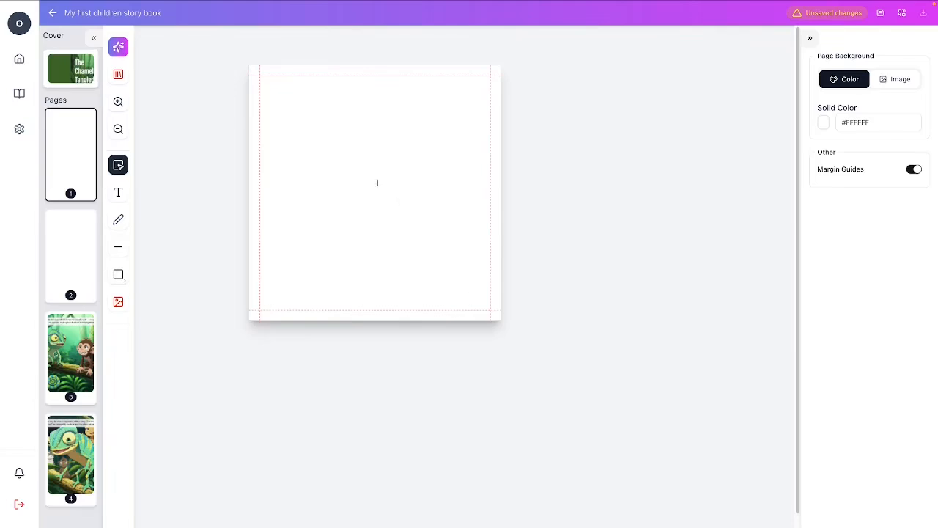
left_click(118, 192)
left_click(306, 129)
type("A")
type("his Bea")
type("ongs T")
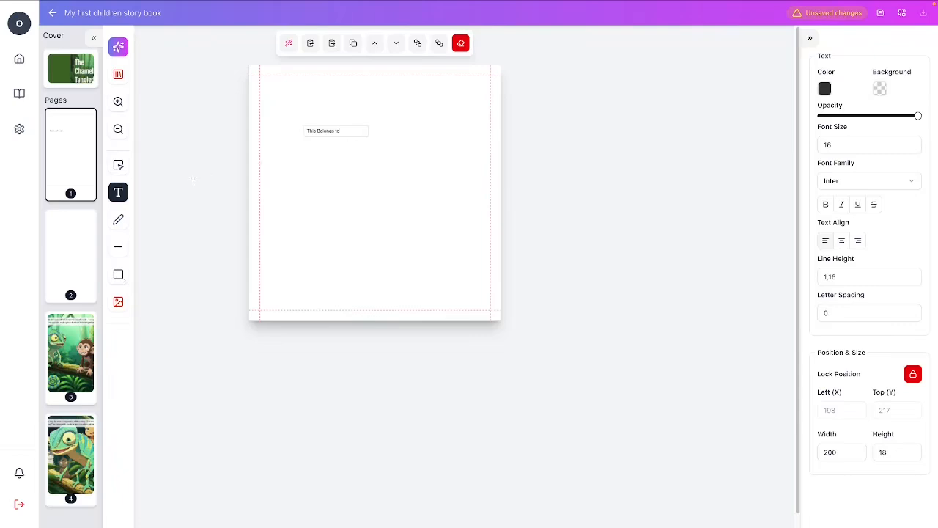
left_click(118, 165)
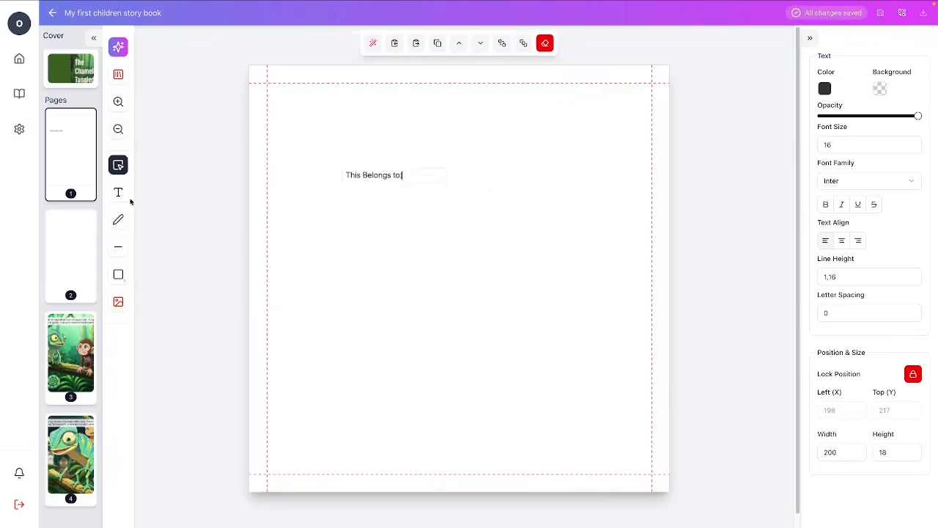
Centre-align the "This Belongs to:" text and position it horizontally centred near the top of page 1.
left_click(370, 201)
left_click(368, 176)
left_click_drag(369, 176, 448, 161)
left_click_drag(528, 162, 472, 163)
left_click(842, 243)
left_click(425, 217)
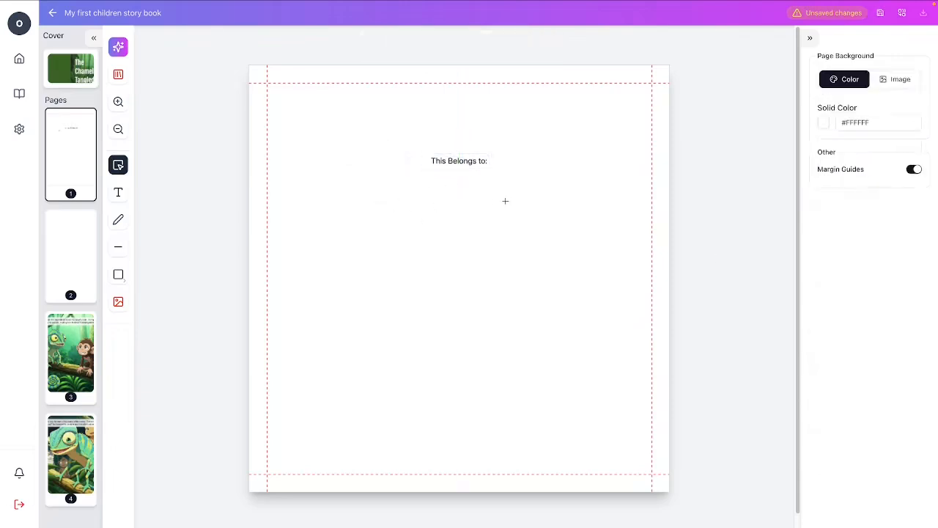
Insert Classic Lined Paper from the assets library onto page 1.
left_click(118, 74)
left_click(87, 134)
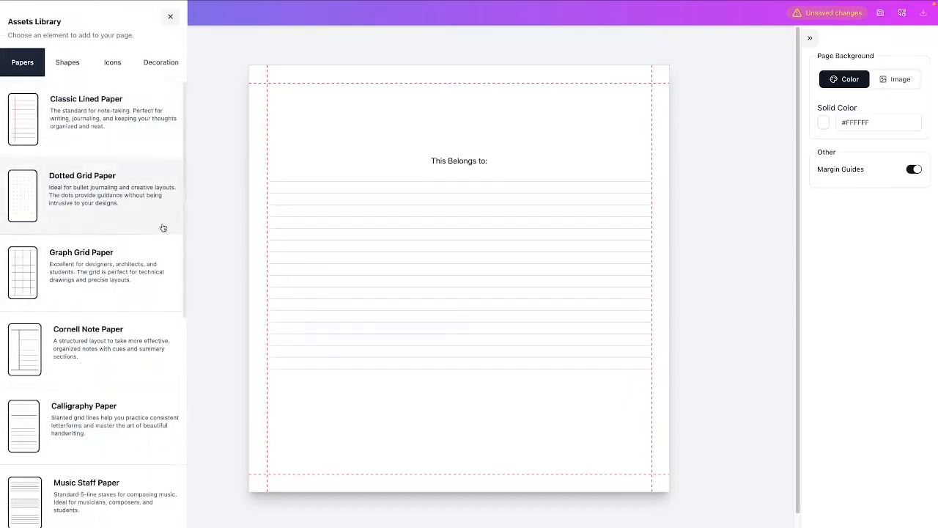
Shrink the lined paper to about 206 wide and 112 high and centre it below the "This Belongs to:" text.
left_click(170, 18)
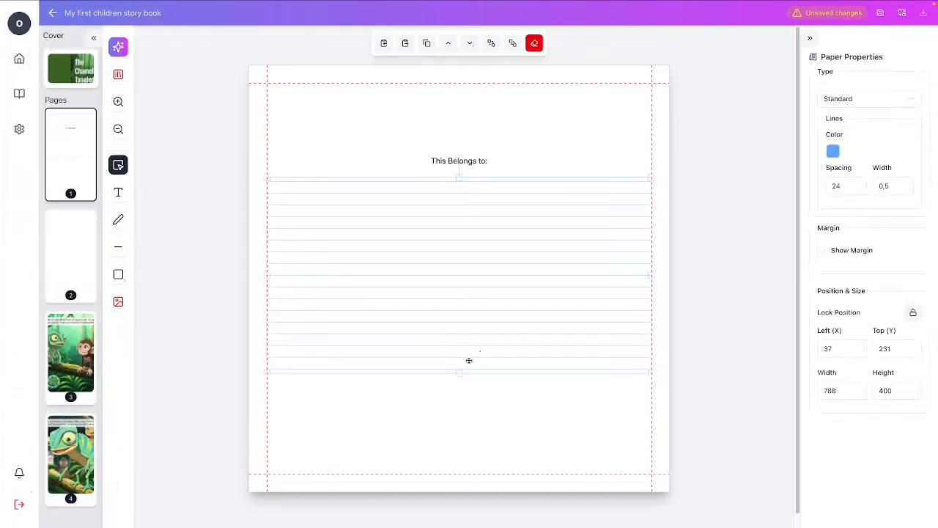
left_click_drag(460, 375, 459, 233)
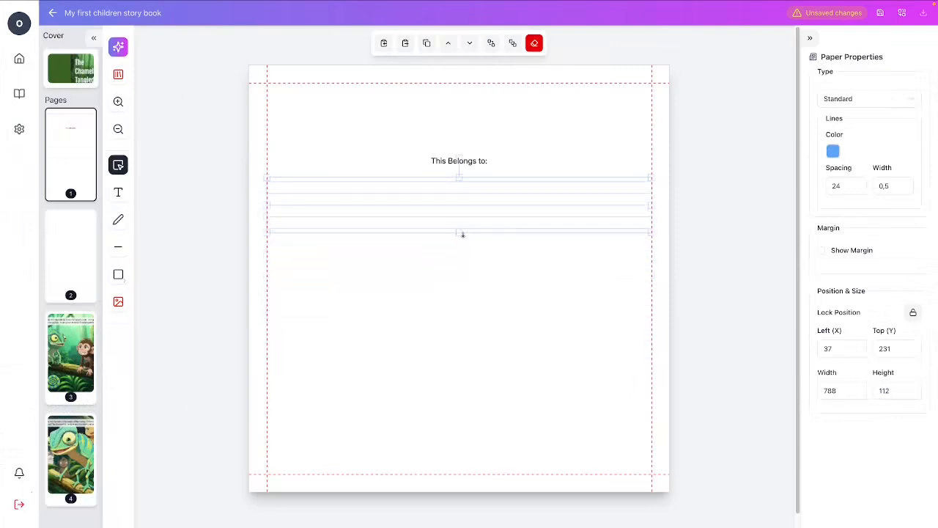
left_click_drag(654, 205, 367, 199)
left_click_drag(345, 202, 481, 199)
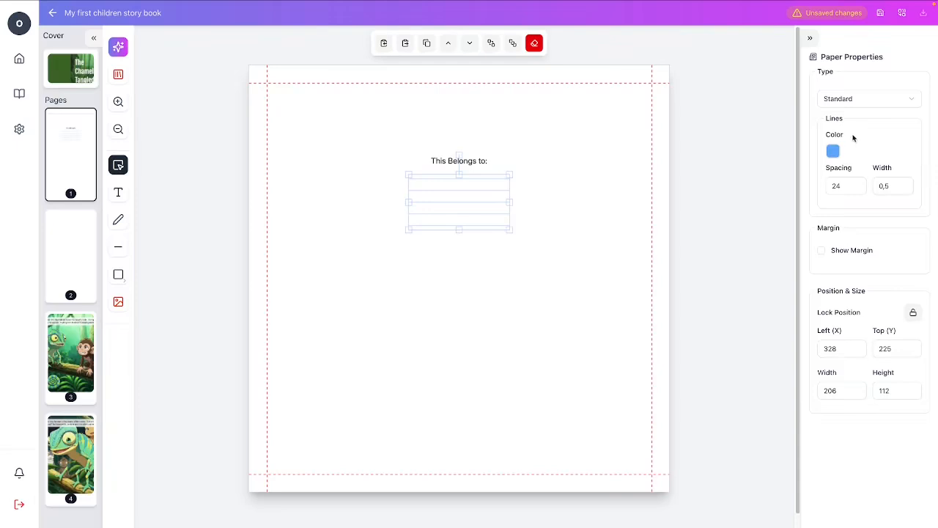
Set the line spacing of the lined paper on page 1 to 39.
left_click(857, 185)
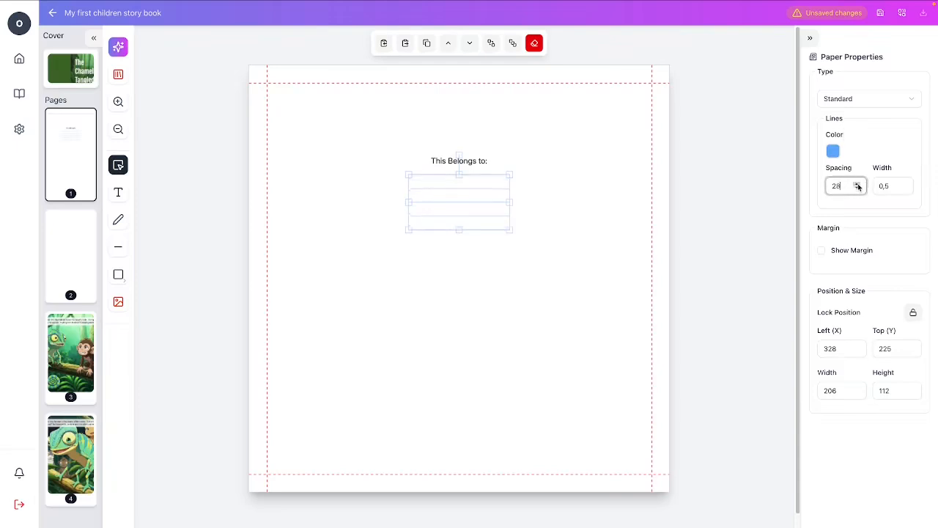
left_click(858, 185)
left_click(859, 186)
left_click(859, 187)
left_click(477, 262)
Widen the lined paper to about 313 and centre it under "This Belongs to:" at about X 275, Y 237.
left_click_drag(459, 220, 462, 214)
left_click_drag(512, 198, 541, 200)
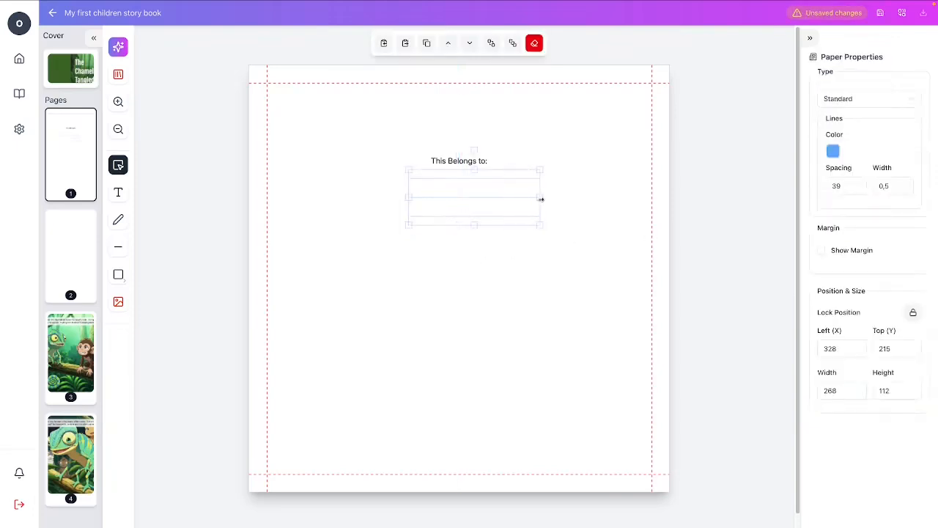
left_click_drag(409, 198, 386, 199)
left_click_drag(463, 206, 461, 215)
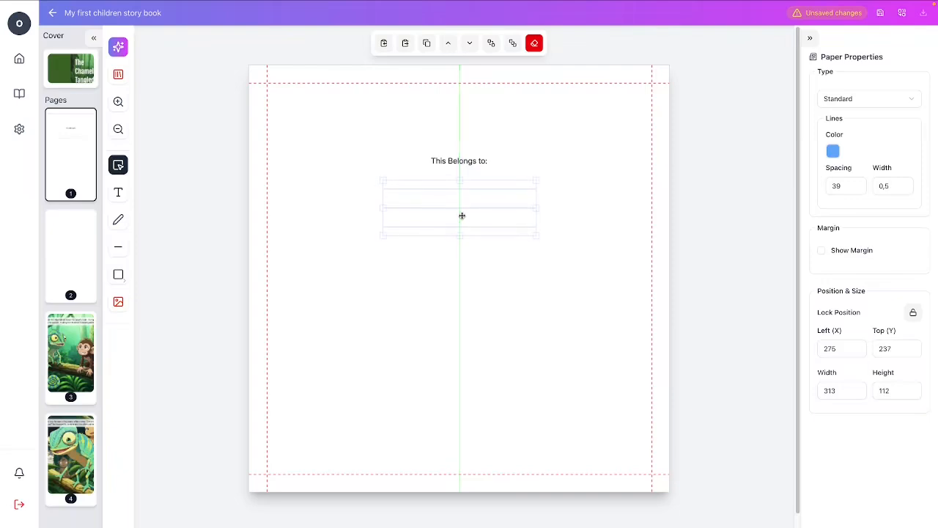
Change the line colour of the lined paper on page 1 to light grey and deselect it.
left_click(833, 151)
mouse_move(794, 193)
left_mouse_down()
mouse_move(775, 193)
mouse_move(785, 188)
left_mouse_up()
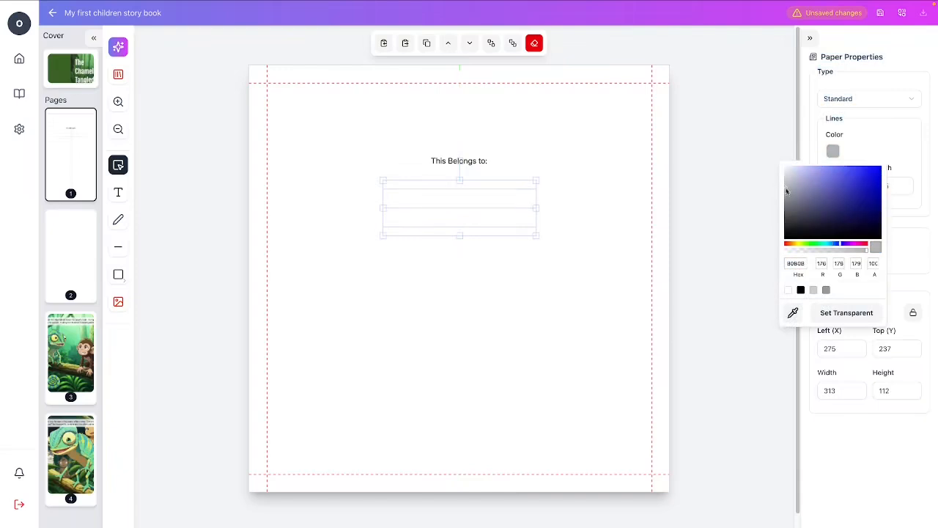
left_click(566, 314)
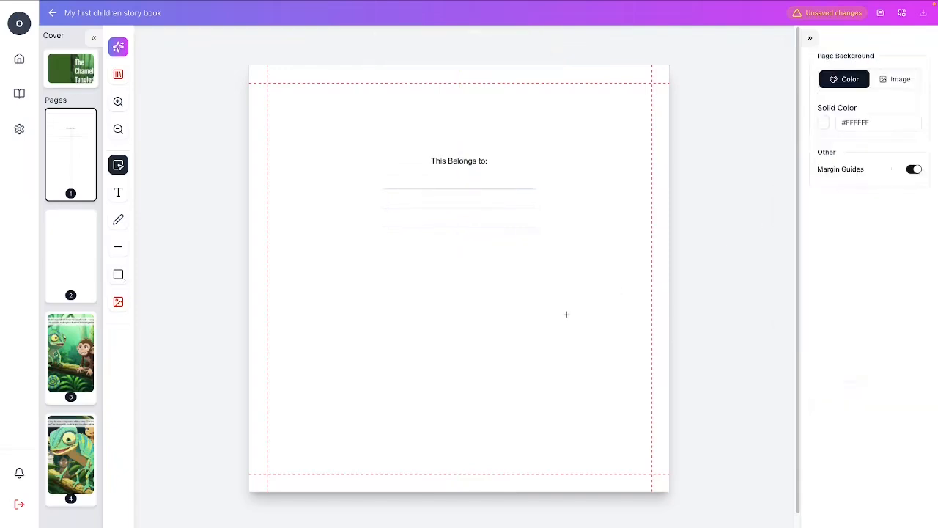
Open blank page 22 near the end of the book and choose the LegalPad V1 journal template.
left_click(63, 254)
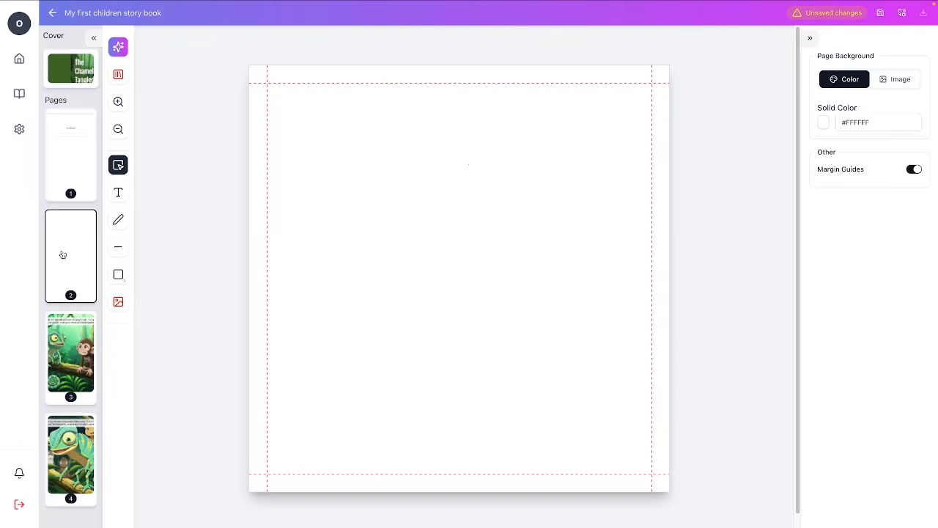
left_click(79, 362)
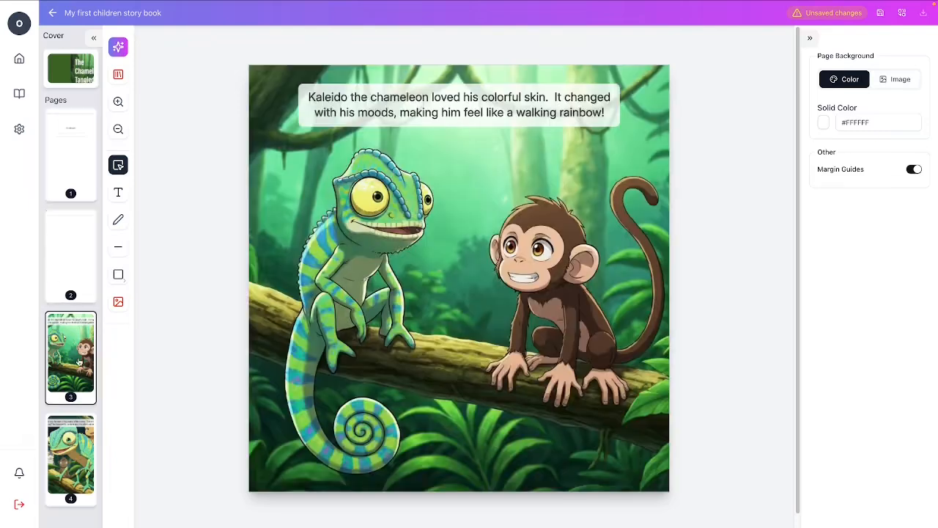
left_click(73, 172)
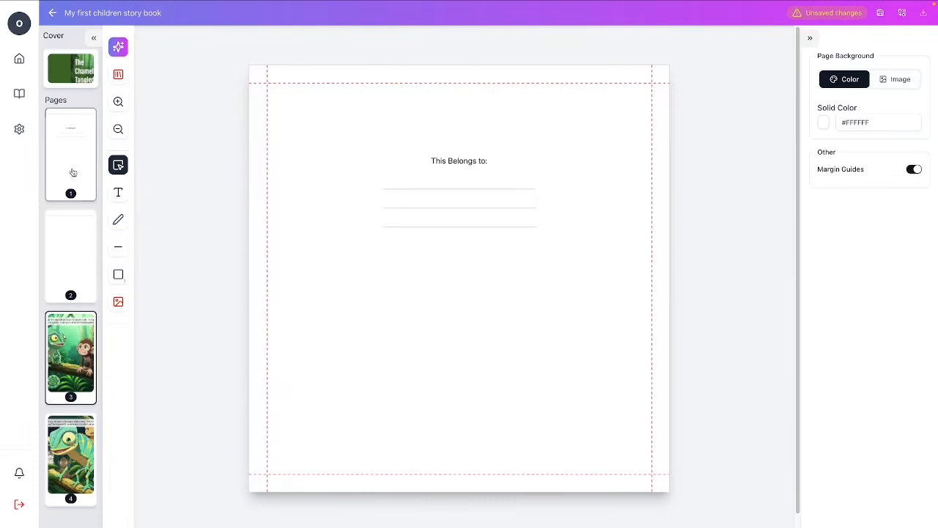
scroll(72, 355, "down", 1)
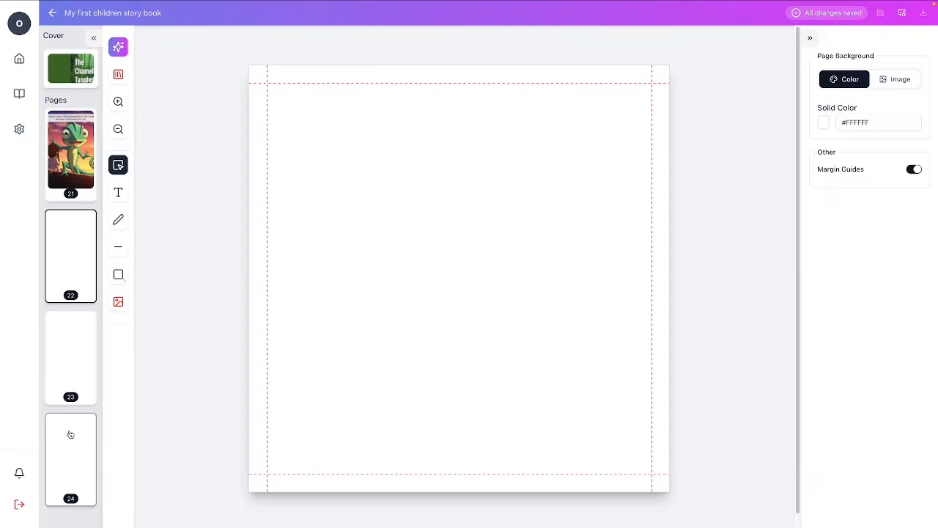
left_click(121, 53)
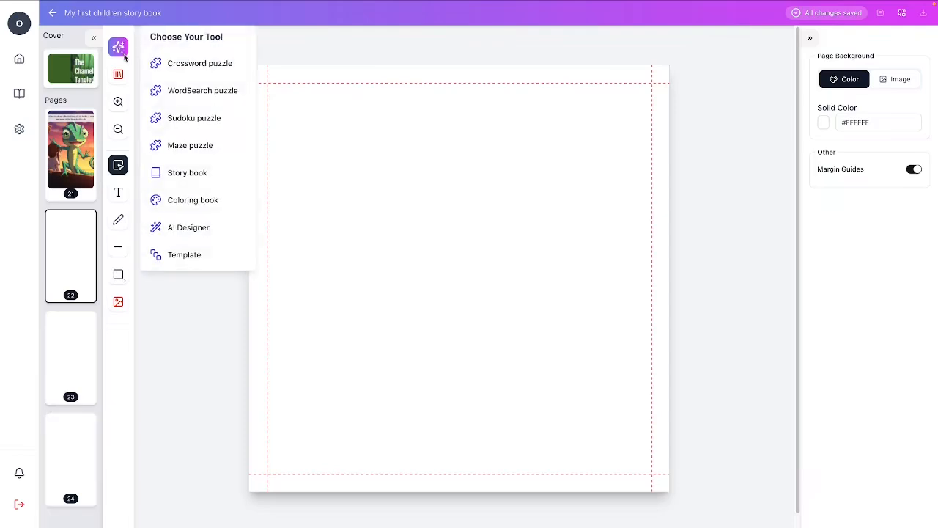
left_click(213, 257)
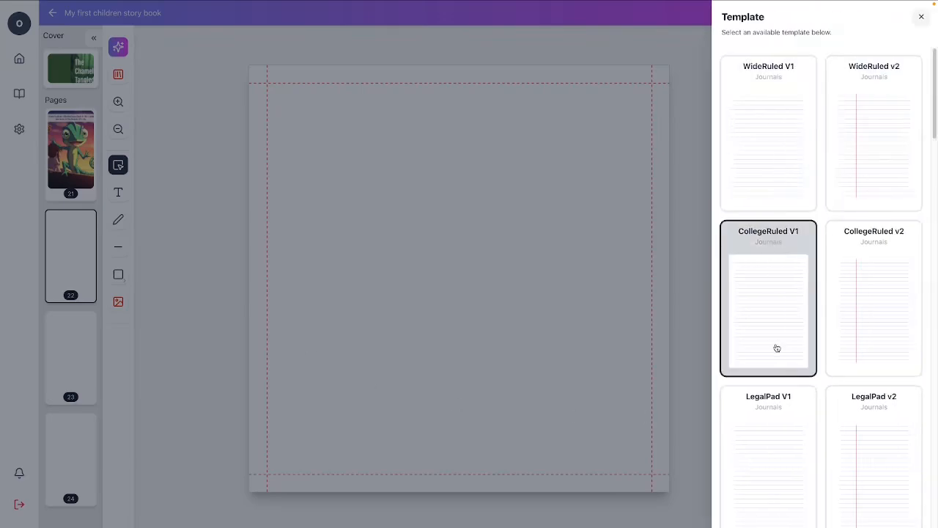
scroll(776, 417, "down", 1)
left_click(774, 415)
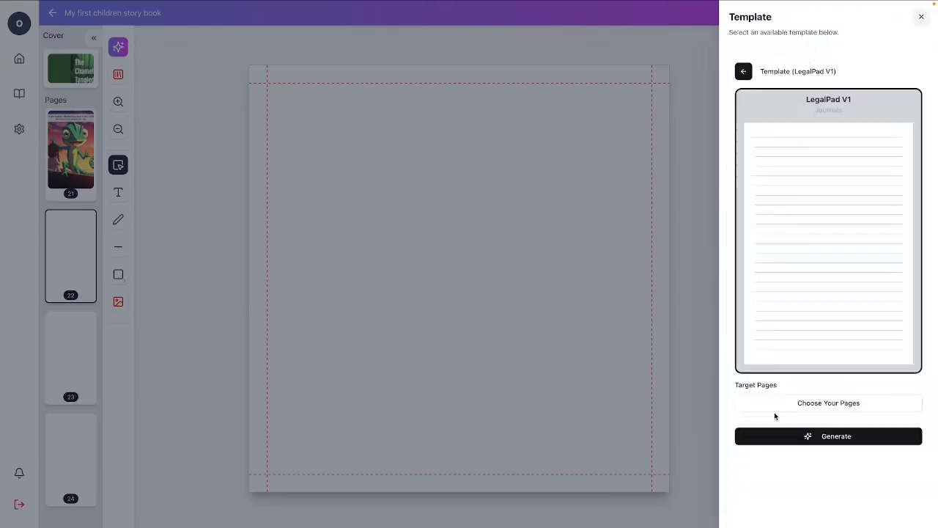
Generate the LegalPad V1 template on target pages 22 to 24.
left_click(814, 411)
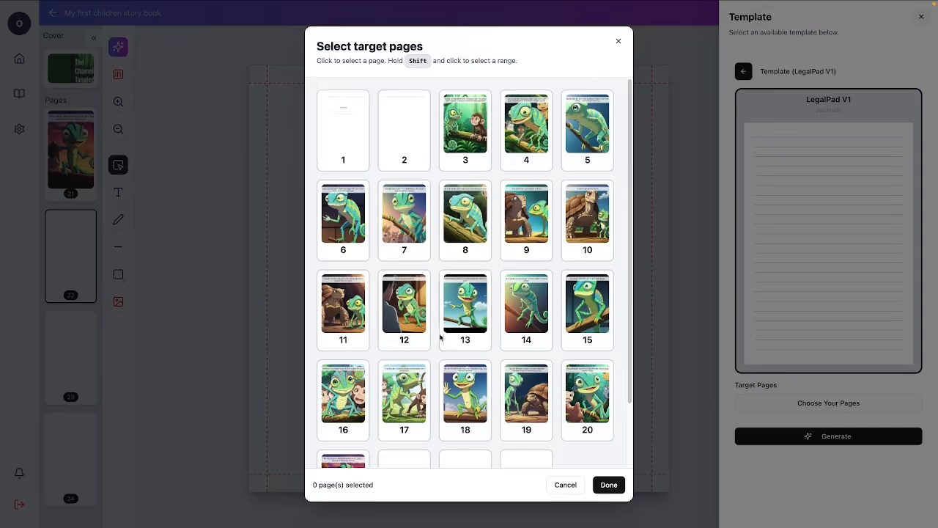
scroll(436, 336, "down", 1)
left_click(413, 425)
left_click(549, 435, "shift")
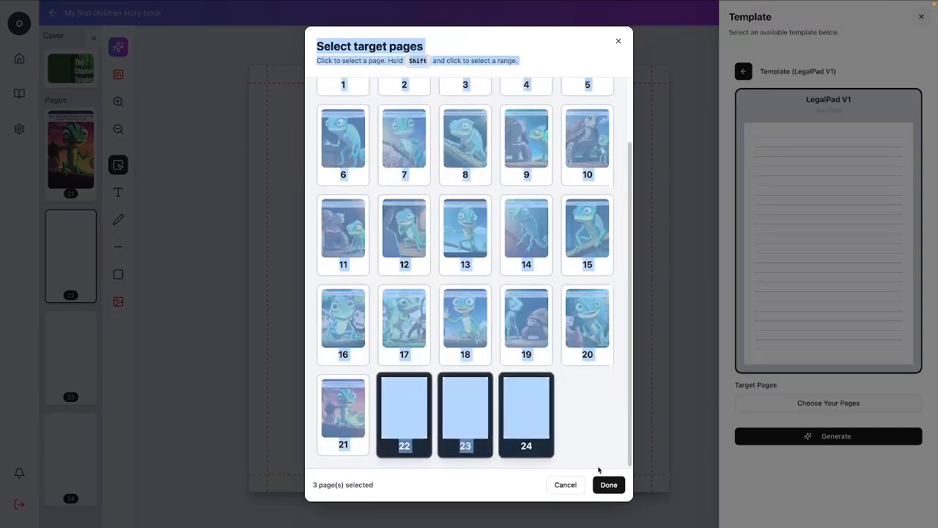
left_click(577, 440)
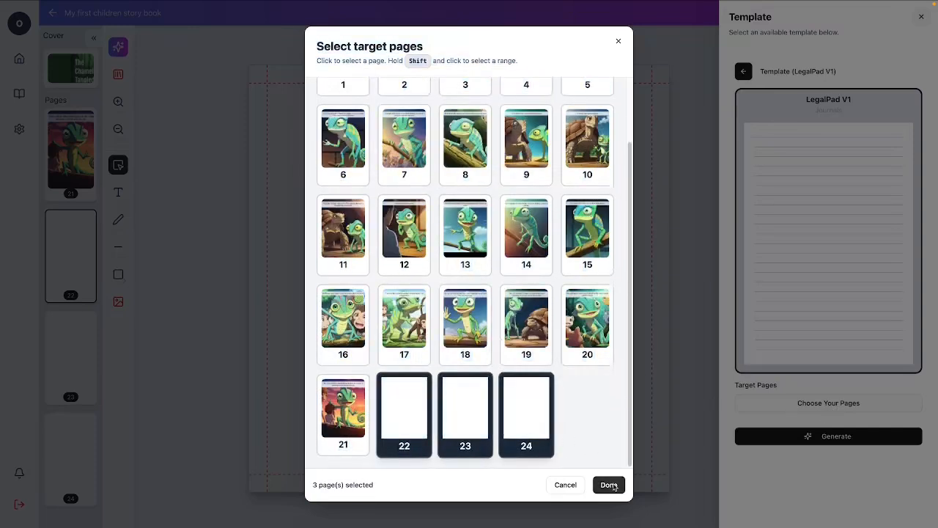
left_click(609, 485)
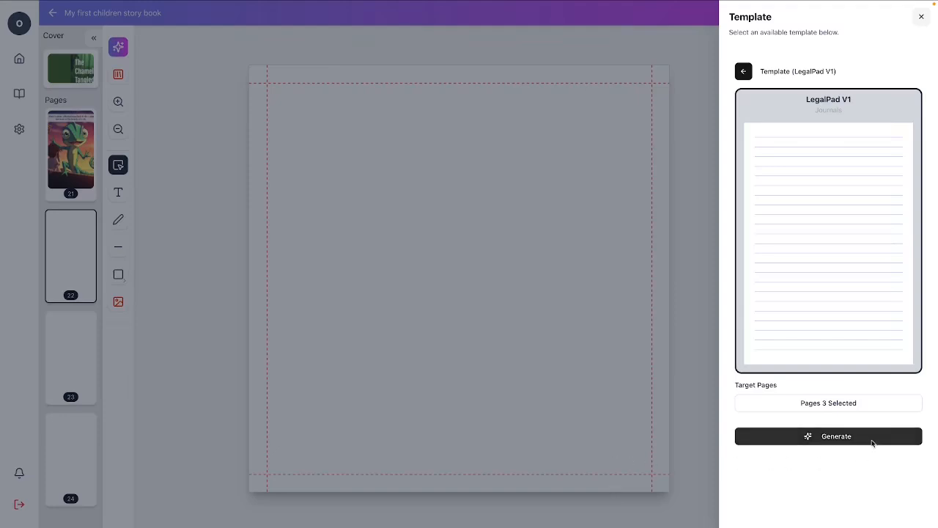
left_click(873, 437)
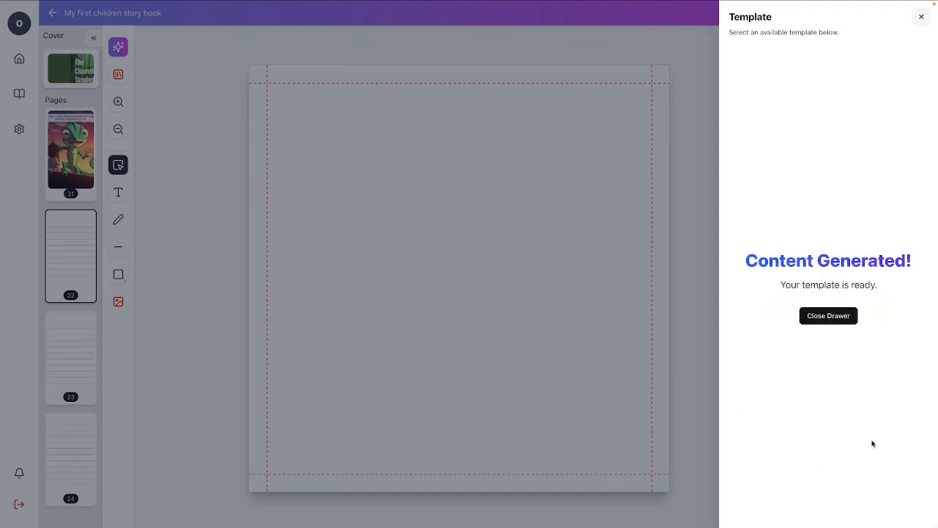
left_click(921, 17)
Inspect the generated lined pages 22 to 24 at the end of the book.
left_click(62, 352)
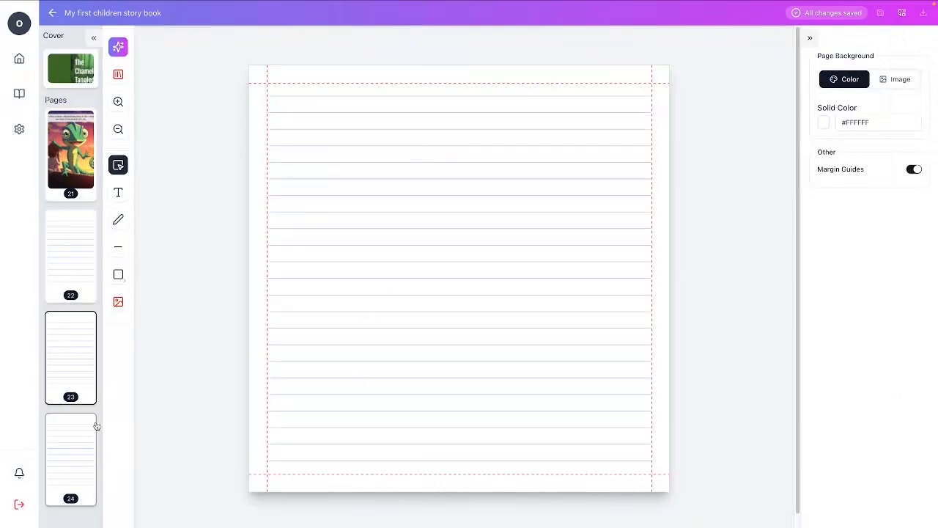
left_click(82, 447)
scroll(81, 454, "up", 5)
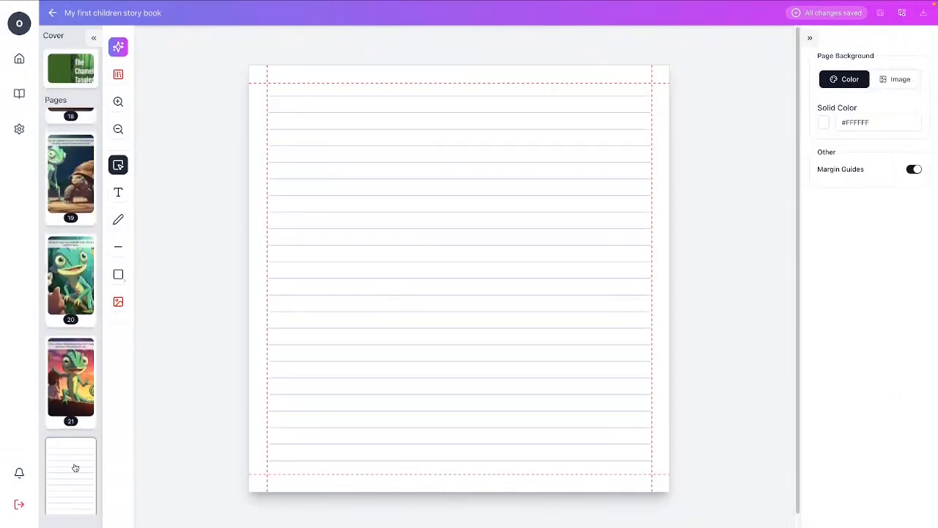
left_click(75, 471)
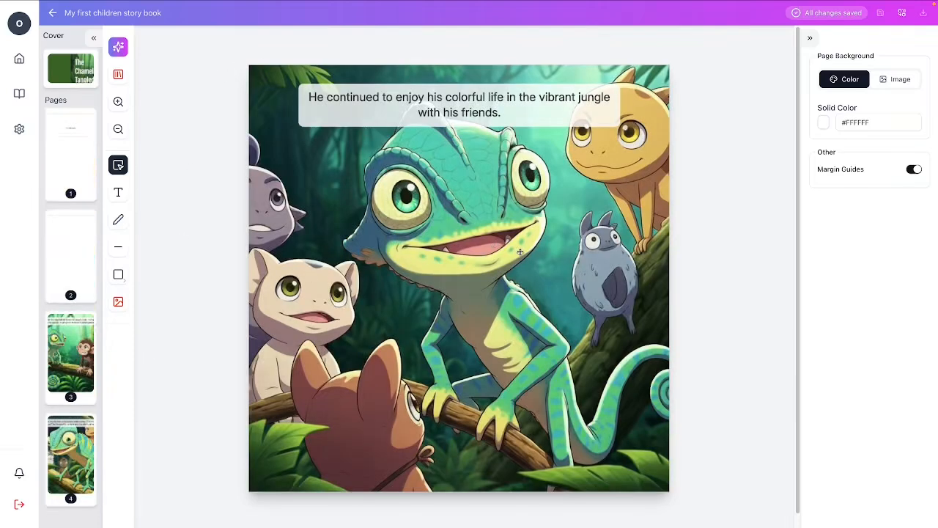
Export the book for KDP and save the download in the KDP Projects folder as "My first children storybook".
left_click(903, 14)
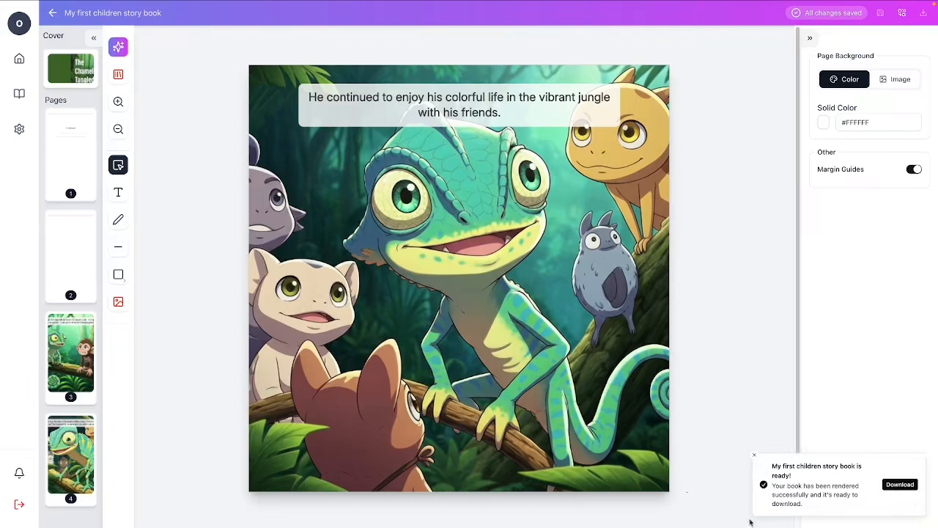
left_click(898, 486)
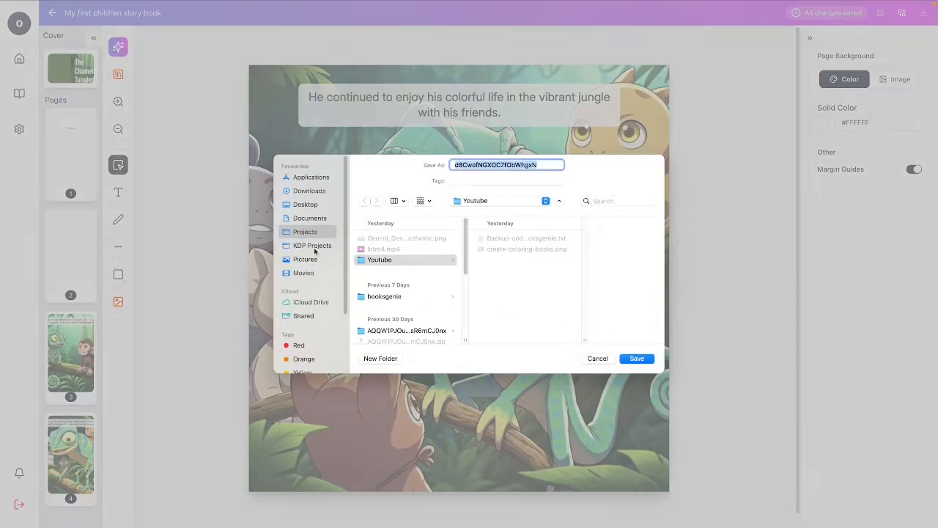
left_click(315, 246)
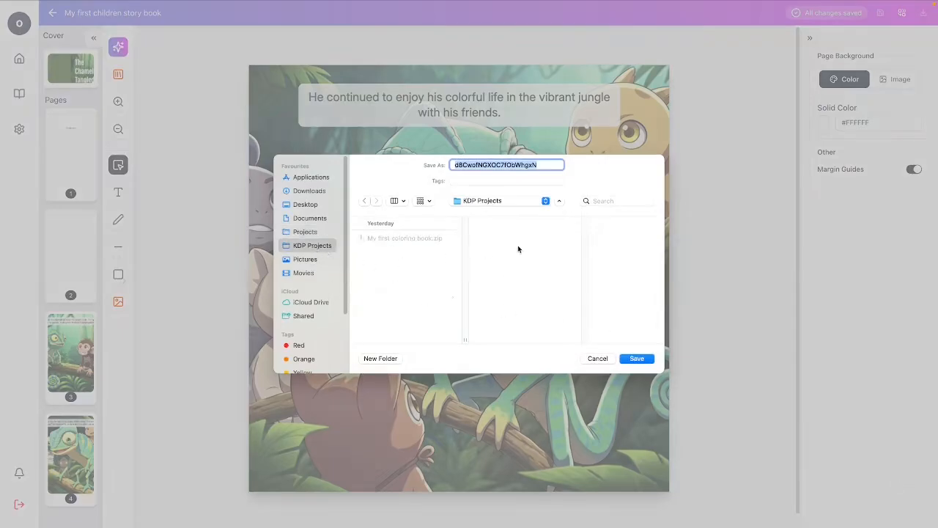
type("My first chi")
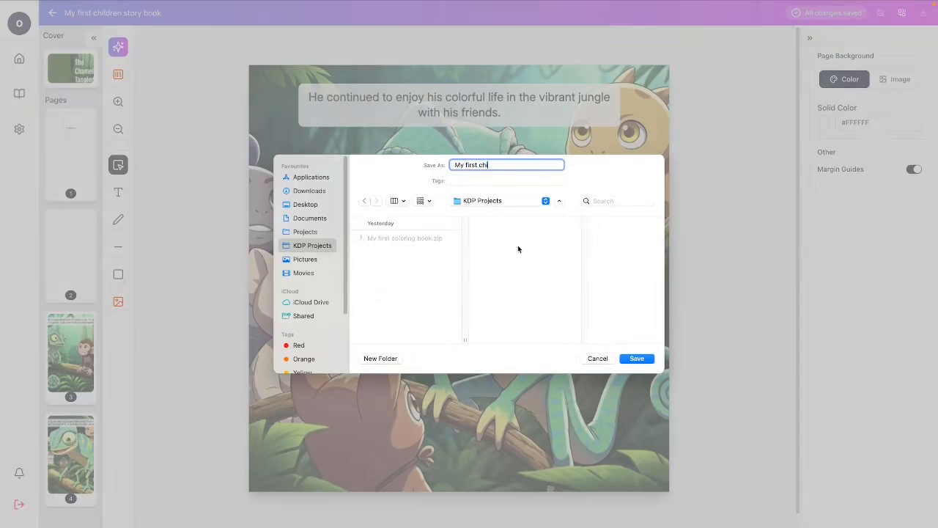
type("ldreen s")
key("BackSpace")
key("BackSpace")
key("BackSpace")
key("BackSpace")
type("n storybook")
key("Return")
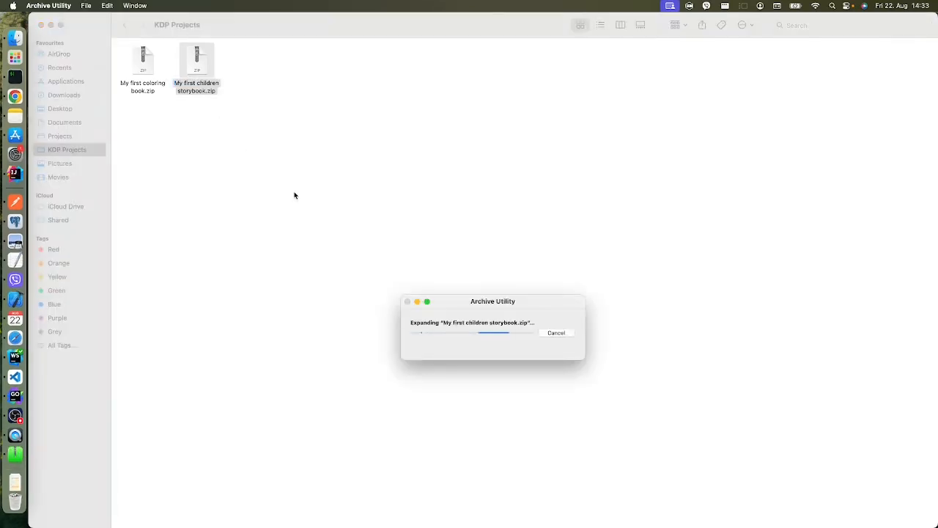
In Finder, open the extracted "My first children storybook" folder and view cover.pdf in an enlarged Preview window.
left_click_drag(200, 73, 332, 91)
double_click(332, 91)
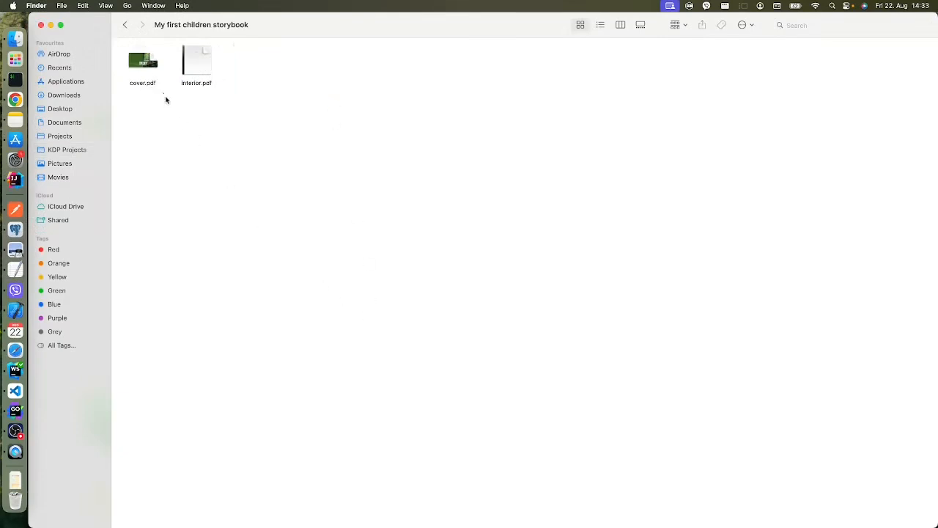
double_click(140, 63)
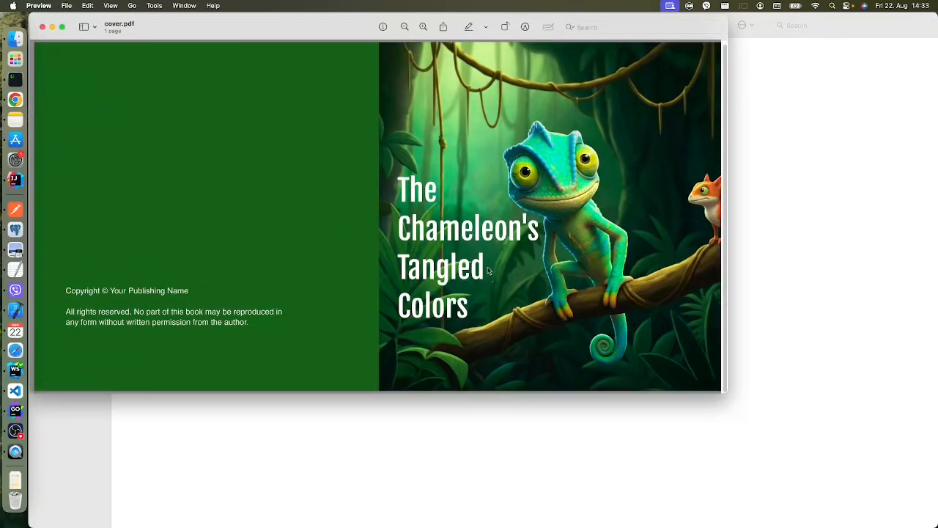
left_click_drag(726, 392, 784, 411)
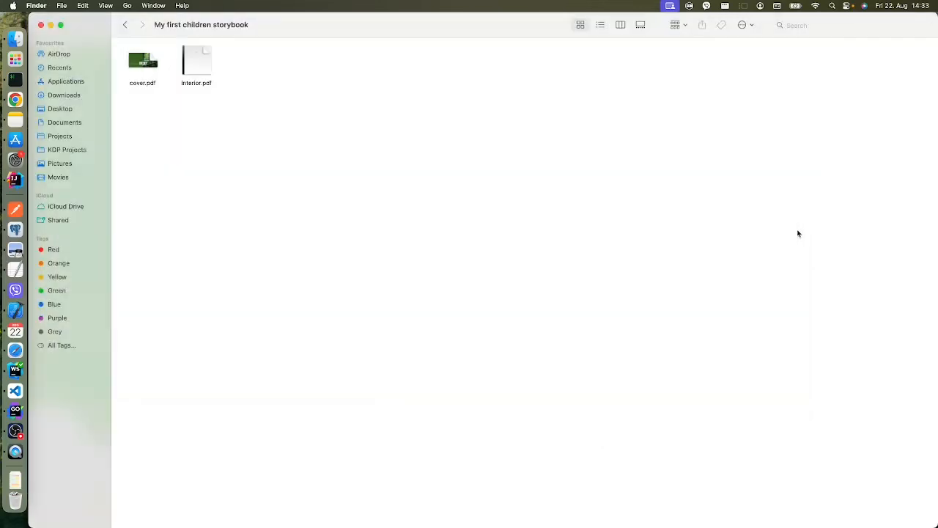
left_click(798, 232)
Open interior.pdf from the extracted folder and look through its pages from the "This Belongs to:" page onward.
double_click(195, 57)
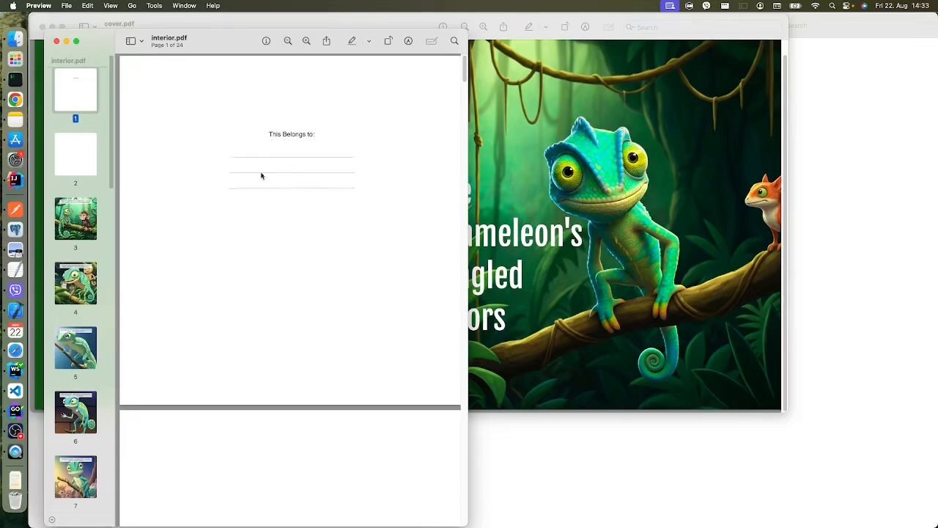
scroll(321, 273, "down", 10)
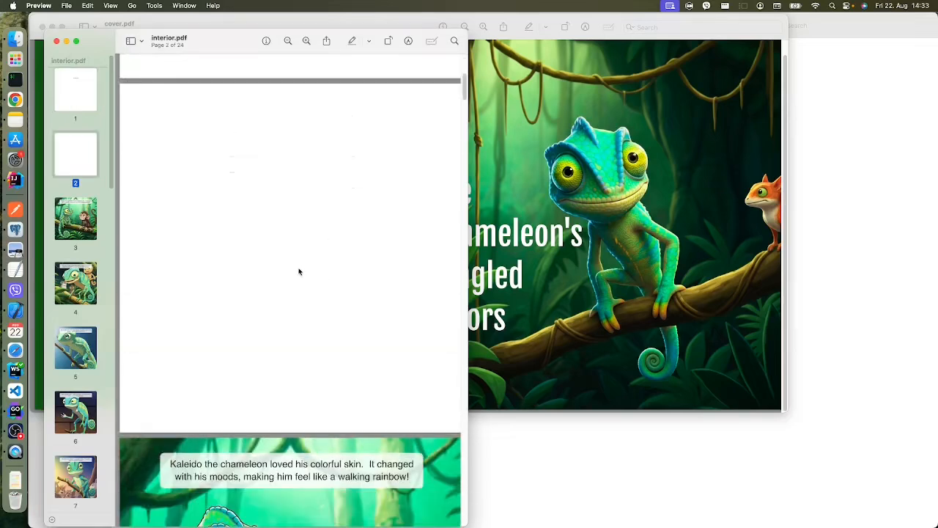
scroll(298, 272, "down", 10)
scroll(326, 269, "down", 10)
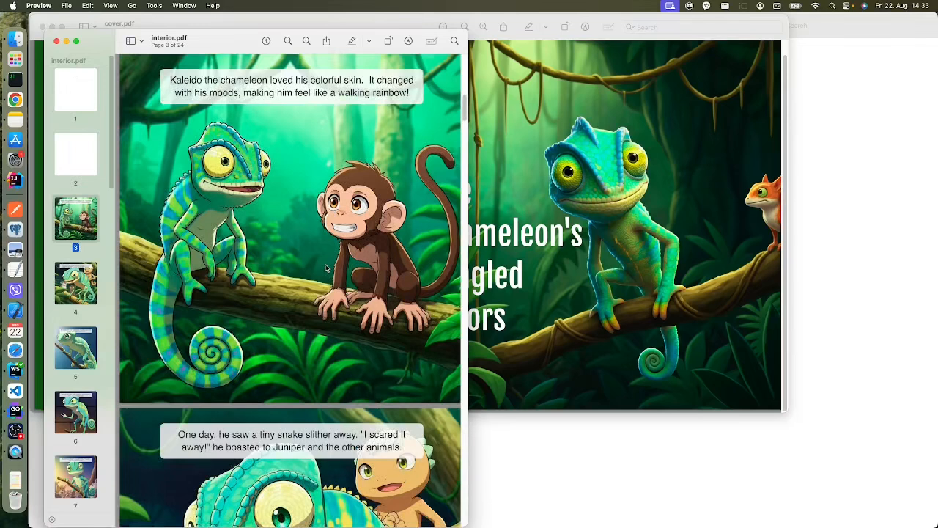
scroll(327, 269, "down", 15)
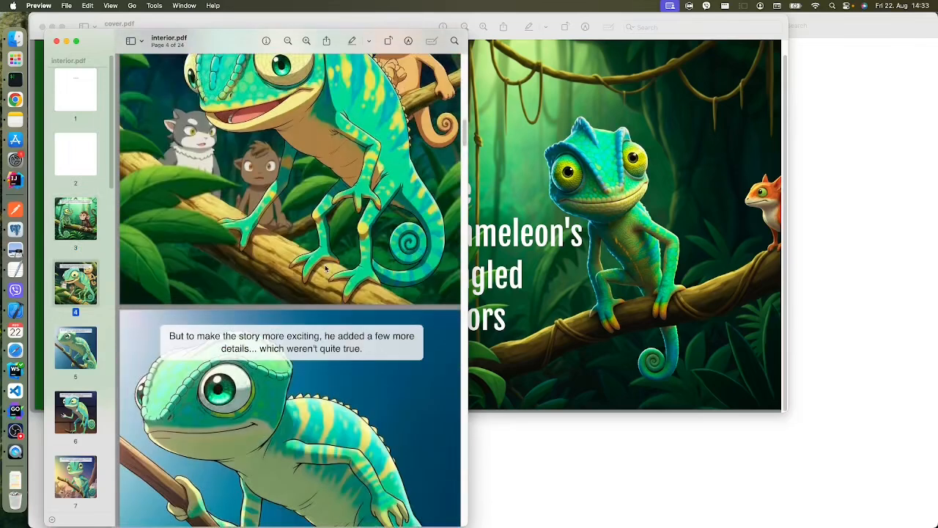
scroll(327, 269, "down", 8)
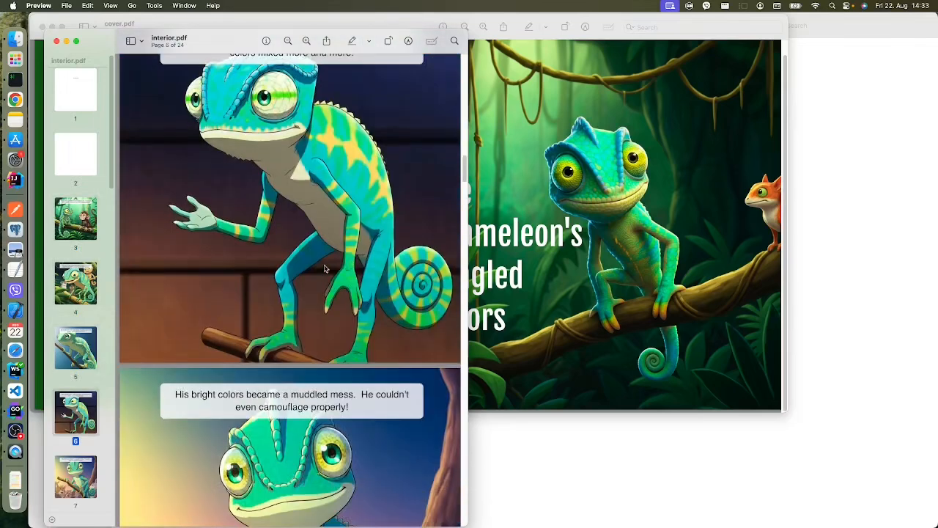